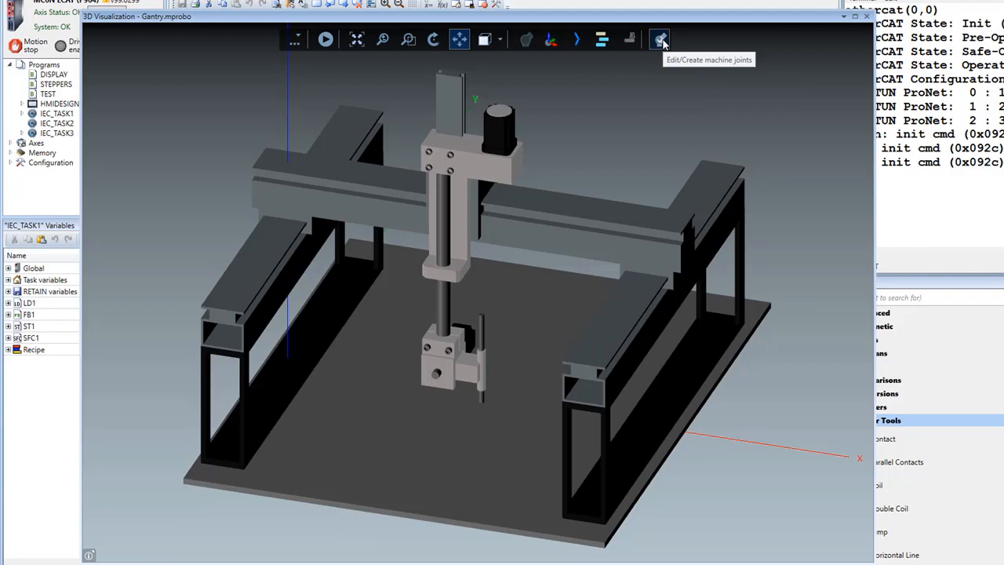
- Start editing the sample machine's joints by saving the machine as gantry1 in the Projects folder
{"action": "left_click", "coordinate": [662, 43]}
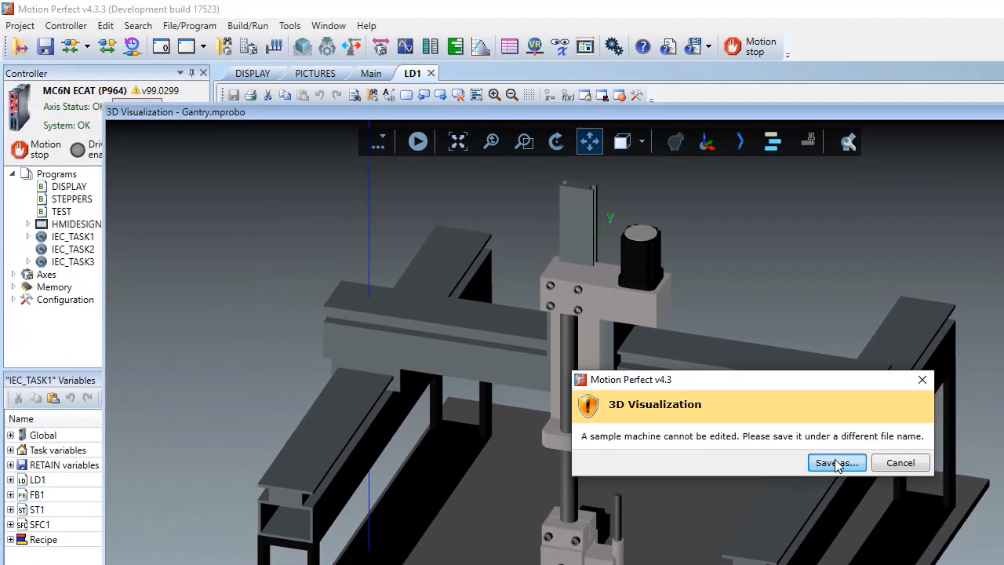
{"action": "left_click", "coordinate": [836, 463]}
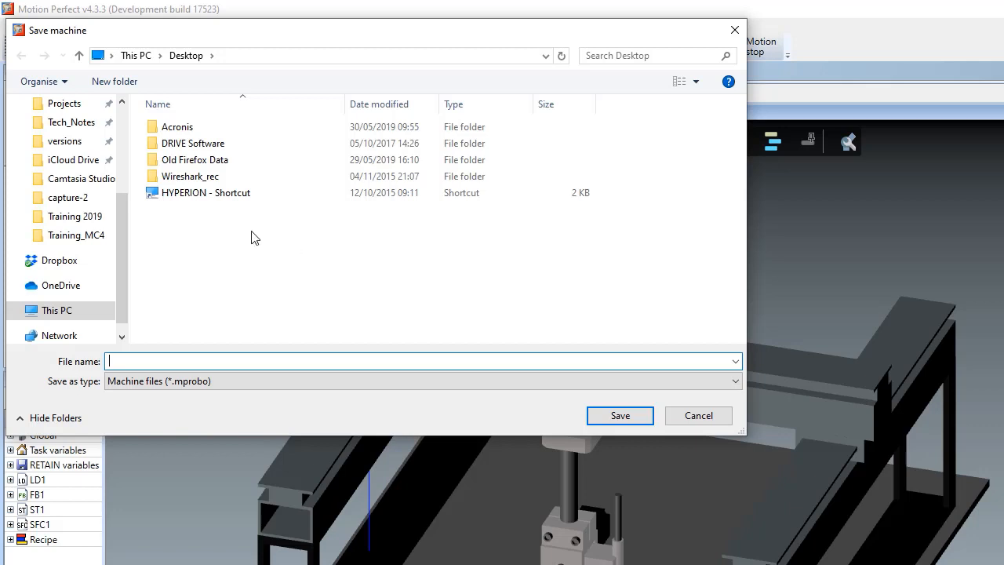
{"action": "left_click_drag", "start_coordinate": [126, 242], "coordinate": [111, 205]}
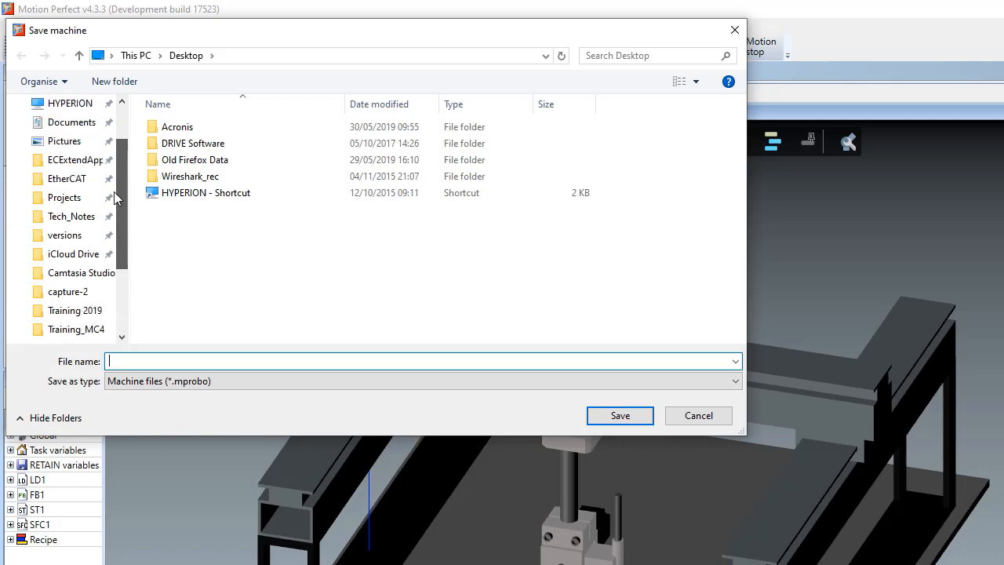
{"action": "left_click", "coordinate": [68, 197]}
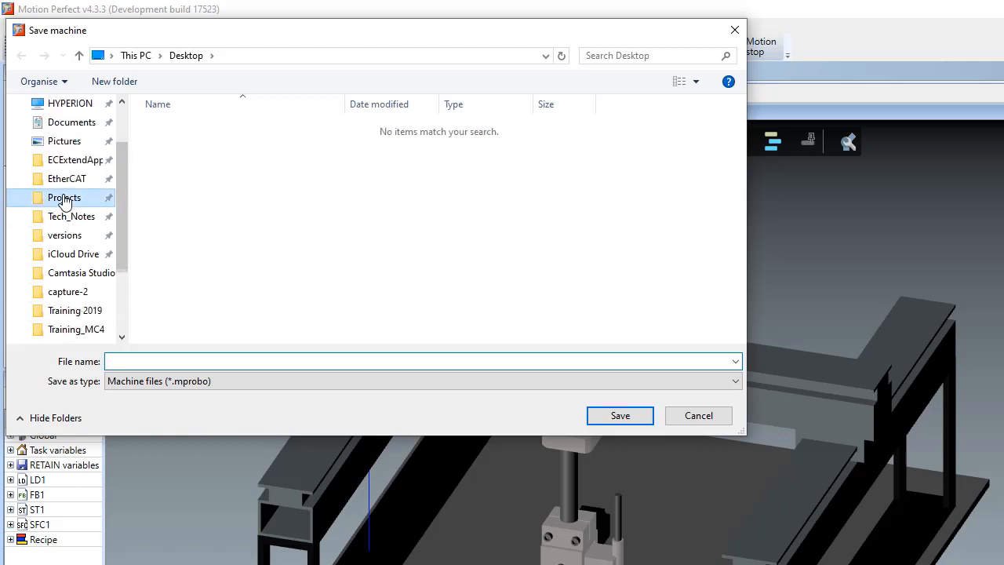
{"action": "left_click", "coordinate": [250, 361]}
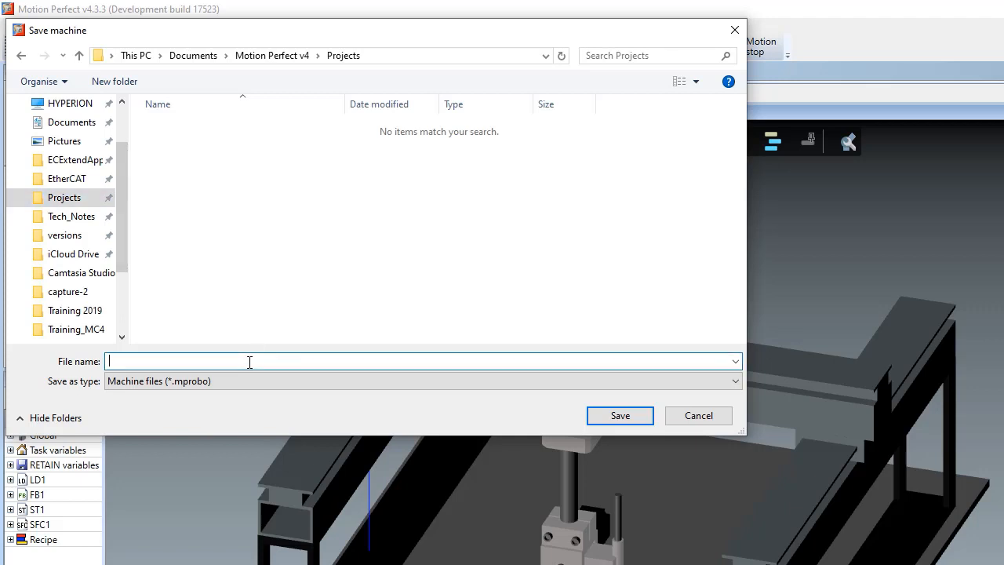
{"action": "type", "text": "gantry1"}
{"action": "left_click", "coordinate": [611, 416]}
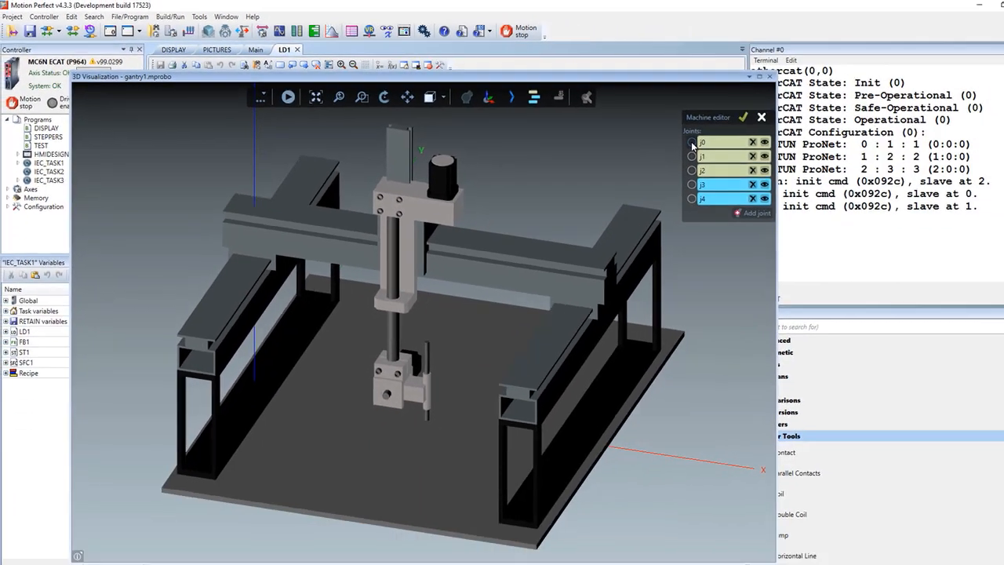
- Examine joint j0's axis and movement settings and jog the joint along its travel
{"action": "left_click", "coordinate": [929, 187]}
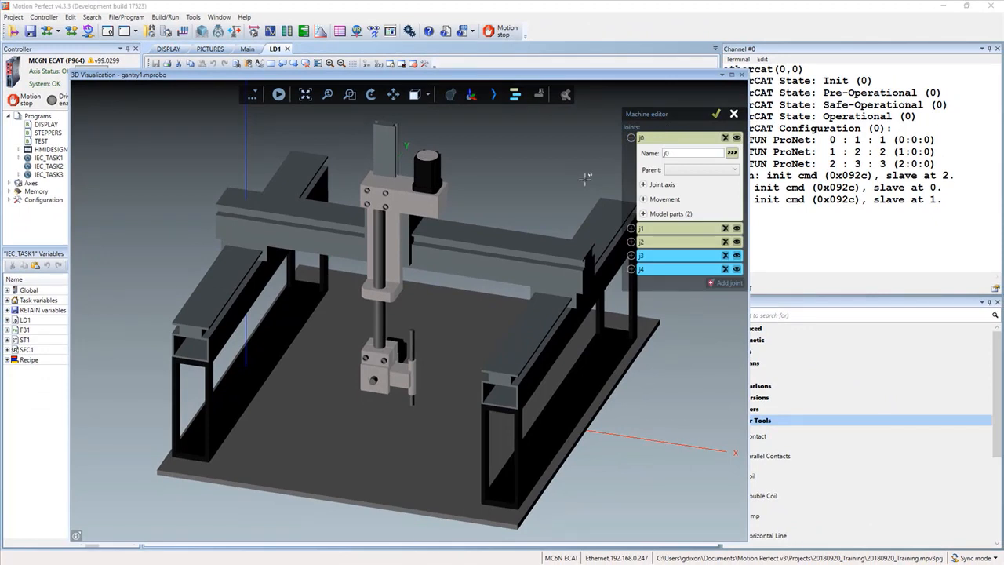
{"action": "left_click", "coordinate": [643, 184]}
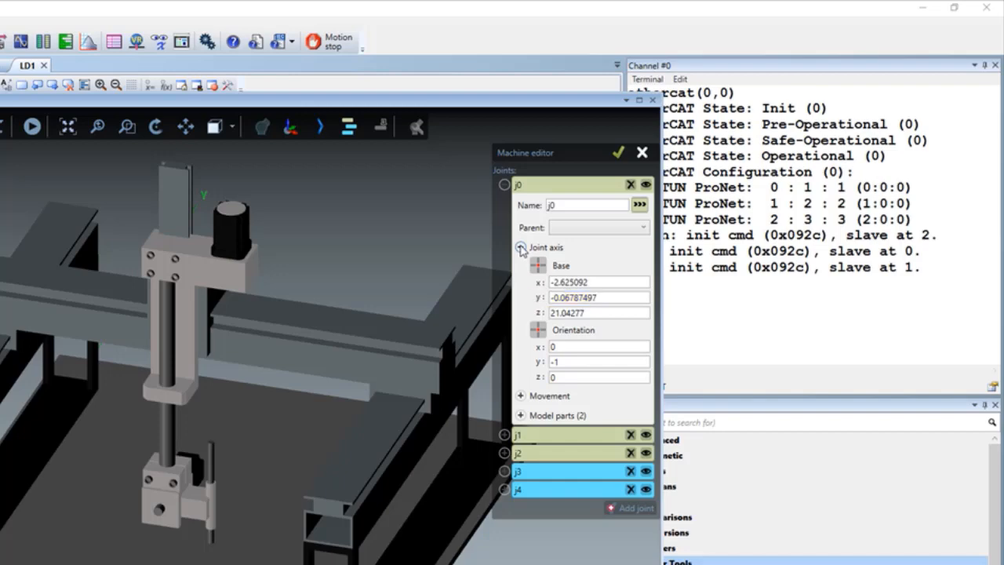
{"action": "left_click", "coordinate": [520, 396]}
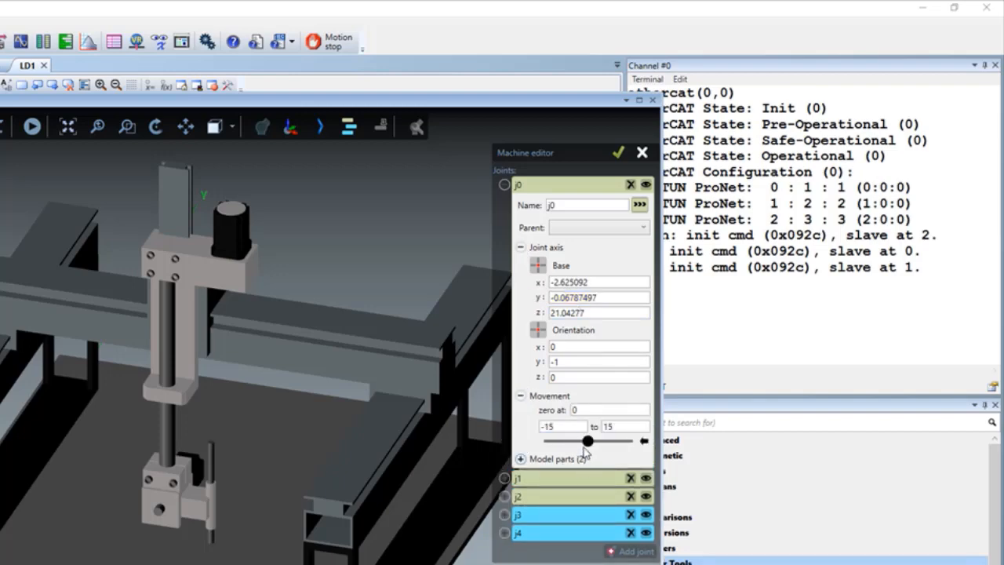
{"action": "mouse_move", "coordinate": [587, 444]}
{"action": "left_mouse_down"}
{"action": "mouse_move", "coordinate": [570, 444]}
{"action": "mouse_move", "coordinate": [598, 449]}
{"action": "mouse_move", "coordinate": [588, 453]}
{"action": "left_mouse_up"}
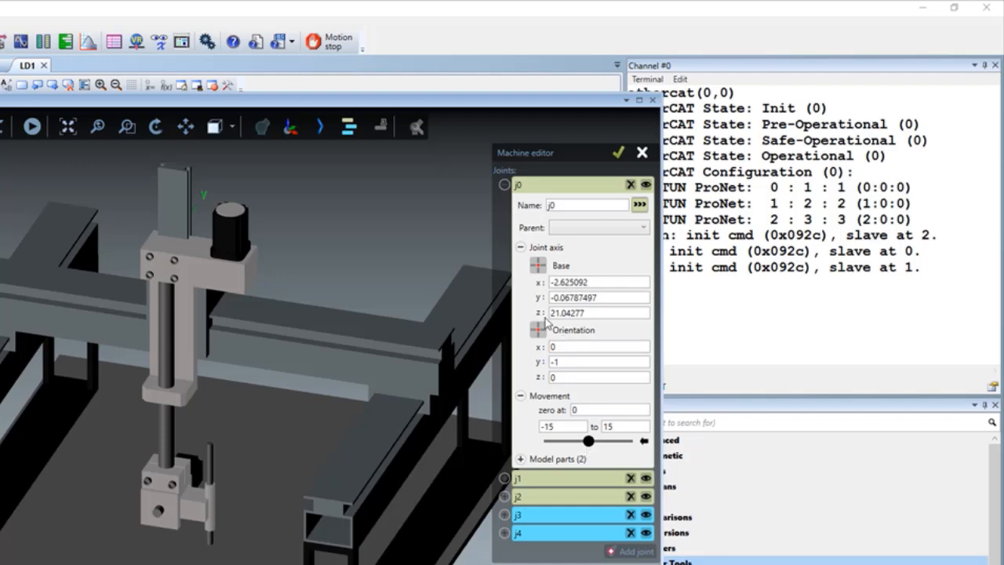
- Examine joint j0's model parts by highlighting each object in the 3D view, from object_29 through object_34
{"action": "left_click", "coordinate": [519, 248]}
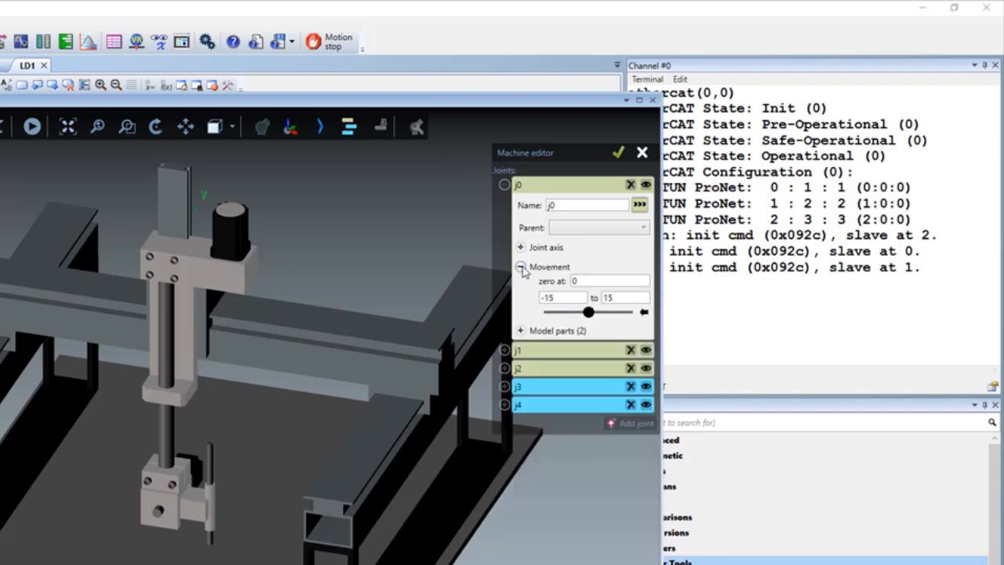
{"action": "left_click", "coordinate": [520, 267]}
{"action": "left_click", "coordinate": [520, 287]}
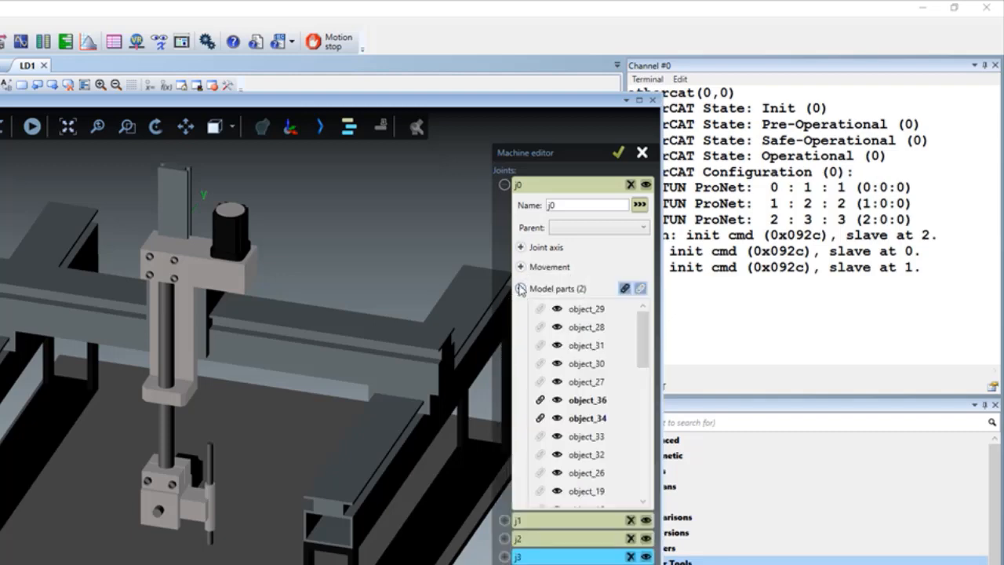
{"action": "left_click", "coordinate": [572, 402]}
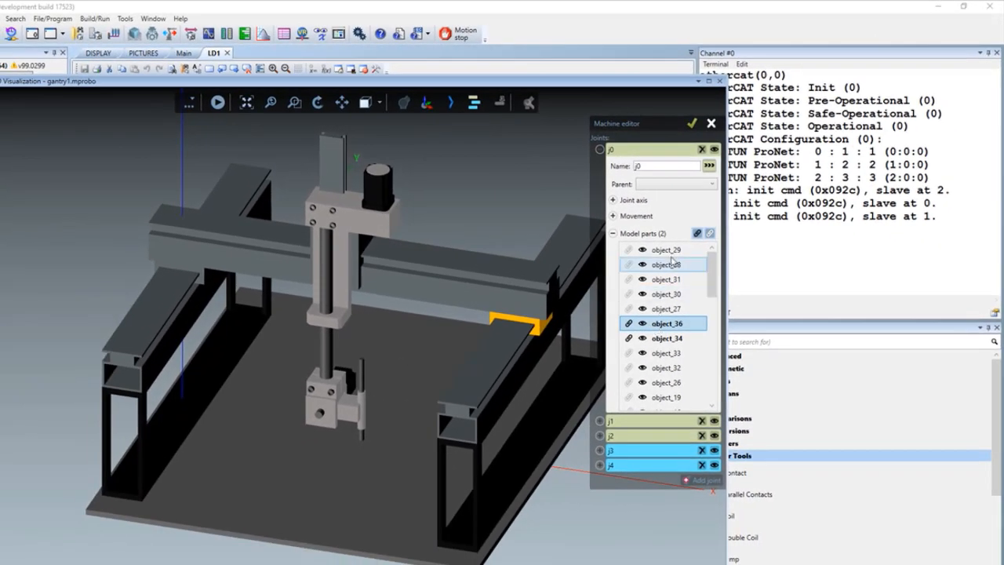
{"action": "left_click", "coordinate": [663, 250]}
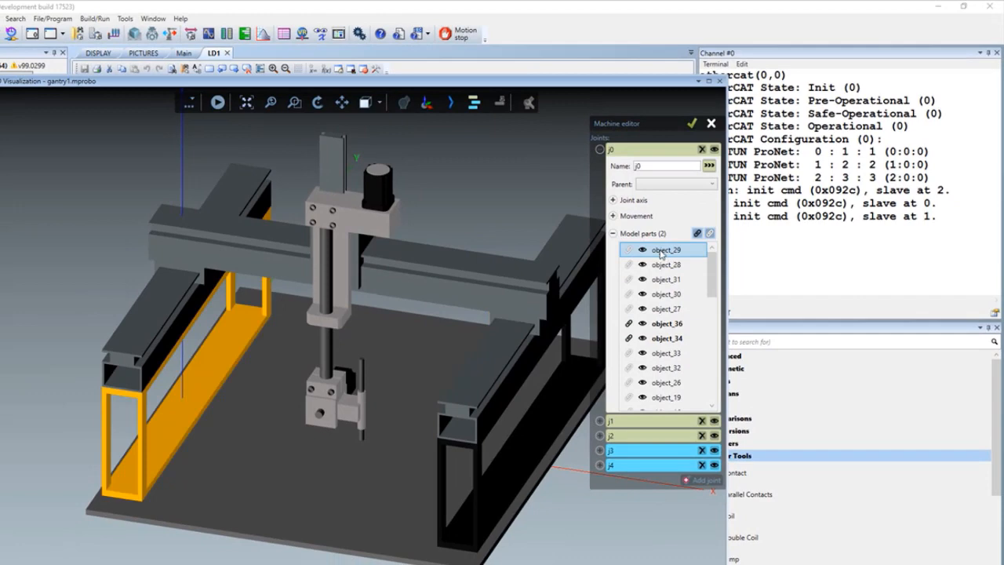
{"action": "left_click", "coordinate": [661, 265]}
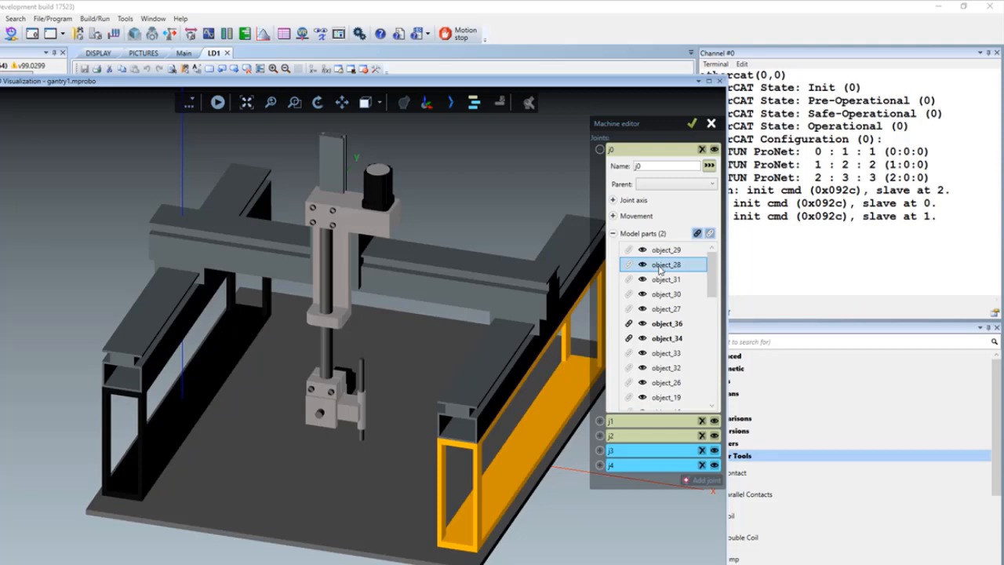
{"action": "left_click", "coordinate": [661, 282]}
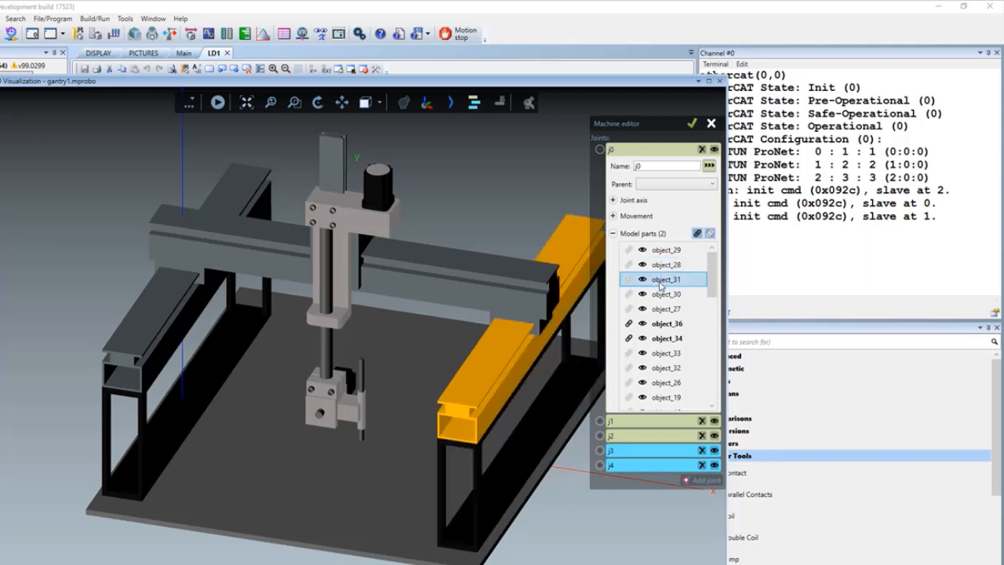
{"action": "left_click", "coordinate": [662, 295]}
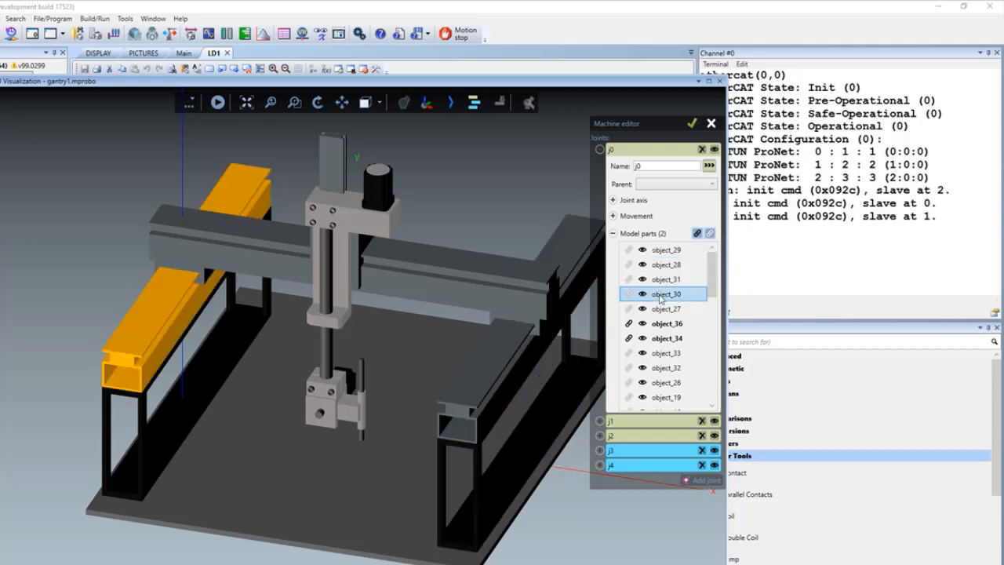
{"action": "left_click", "coordinate": [663, 309]}
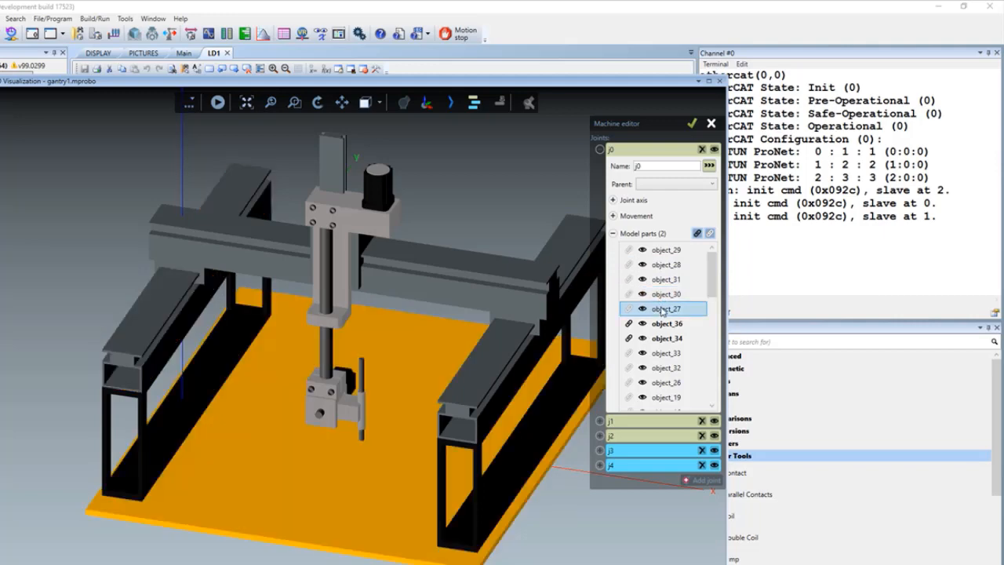
{"action": "left_click", "coordinate": [663, 324]}
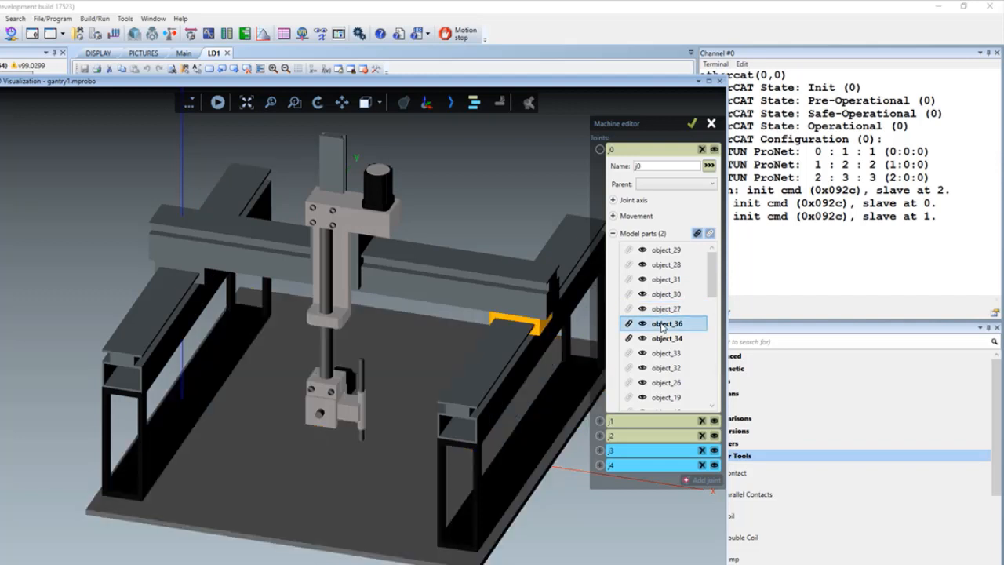
{"action": "left_click", "coordinate": [663, 338]}
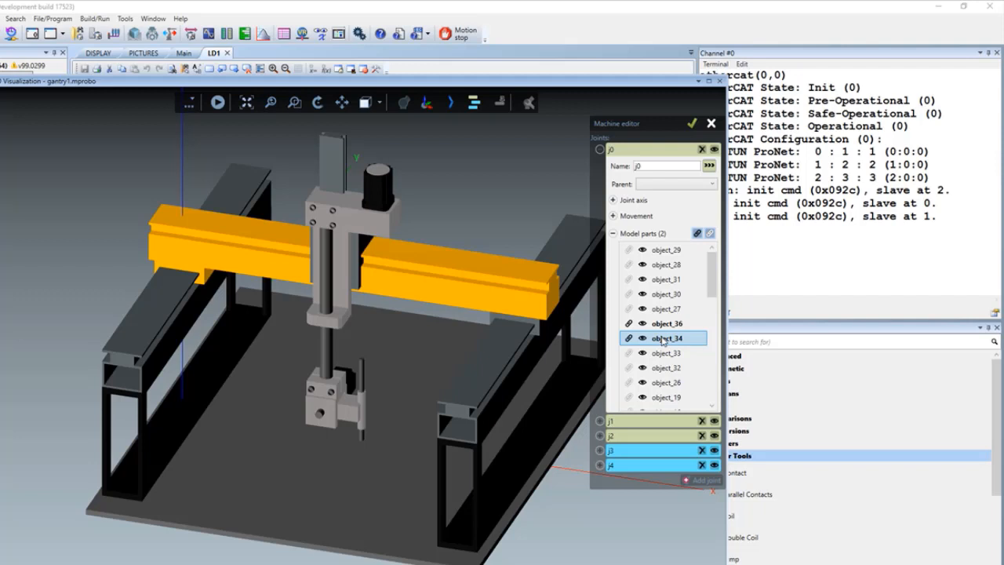
- Browse the rest of joint j0's model parts and highlight object_34 and object_33 for comparison
{"action": "scroll", "coordinate": [706, 337], "scroll_direction": "down", "scroll_amount": 3}
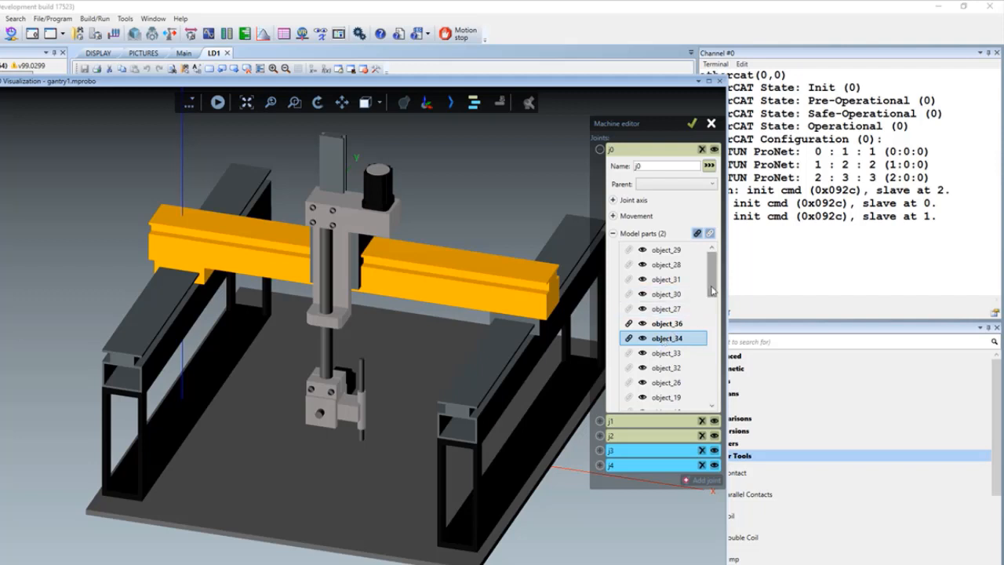
{"action": "scroll", "coordinate": [714, 339], "scroll_direction": "down", "scroll_amount": 6}
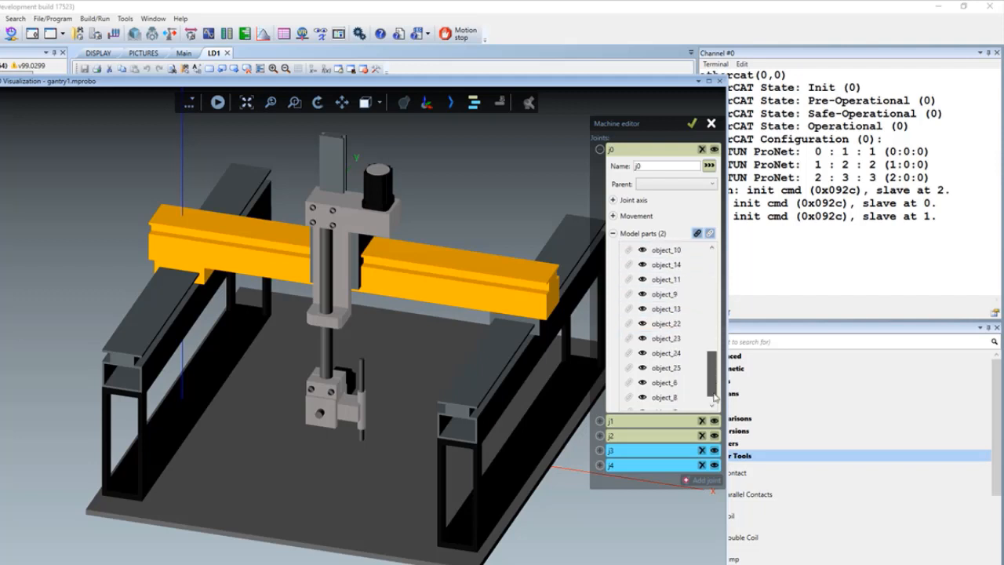
{"action": "scroll", "coordinate": [713, 333], "scroll_direction": "up", "scroll_amount": 5}
{"action": "left_click_drag", "start_coordinate": [714, 334], "coordinate": [713, 296]}
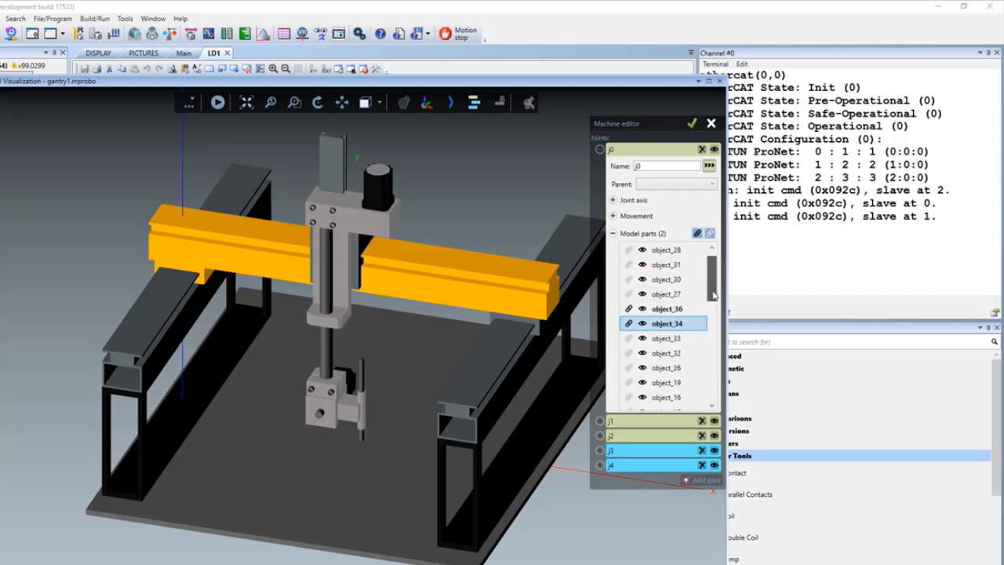
{"action": "left_click", "coordinate": [676, 314]}
{"action": "left_click", "coordinate": [671, 324]}
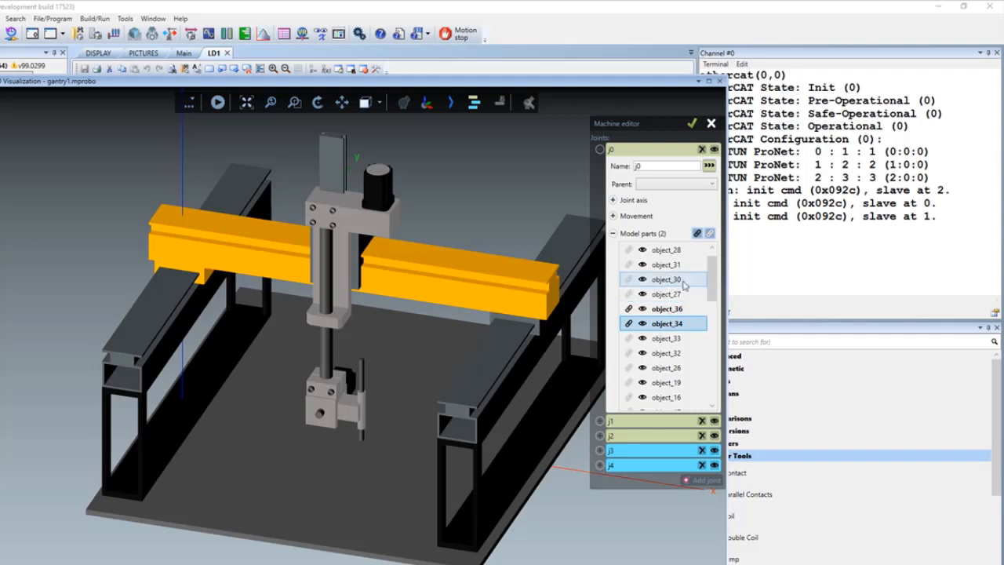
{"action": "left_click", "coordinate": [663, 340]}
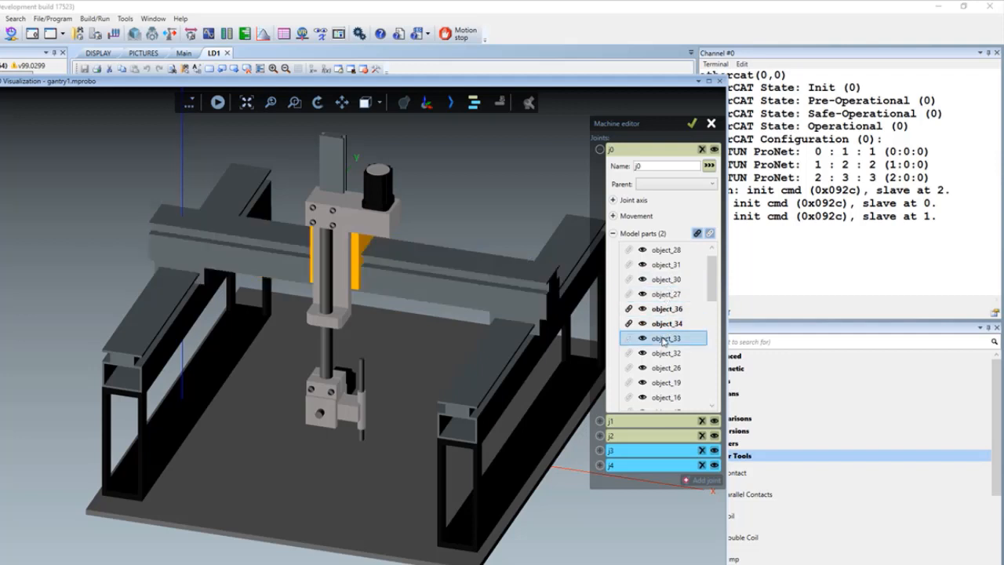
- Jog joint j0 along its travel again and highlight its linked part object_34
{"action": "left_click", "coordinate": [617, 218]}
{"action": "mouse_move", "coordinate": [669, 253]}
{"action": "left_mouse_down"}
{"action": "mouse_move", "coordinate": [658, 253]}
{"action": "mouse_move", "coordinate": [669, 254]}
{"action": "left_mouse_up"}
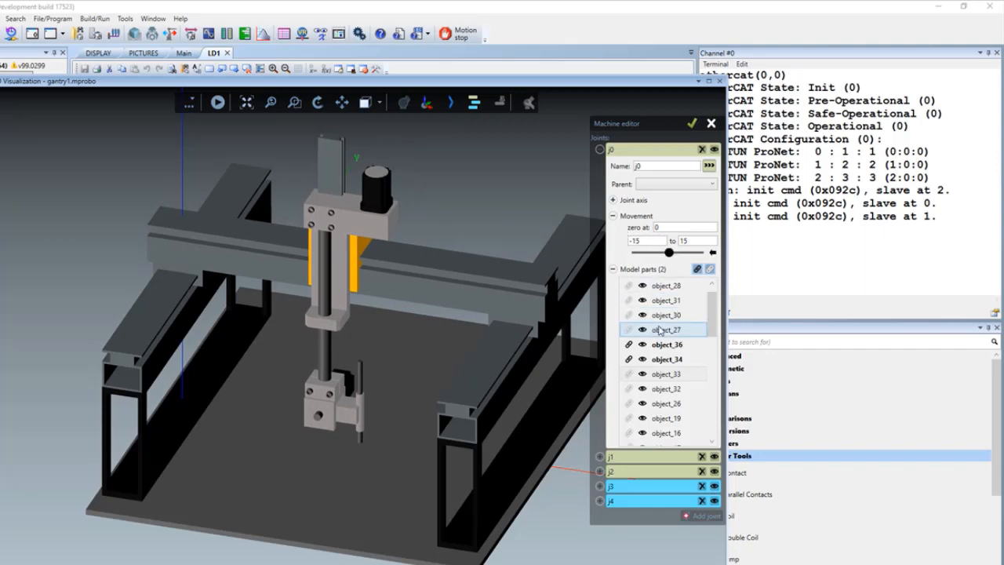
{"action": "mouse_move", "coordinate": [713, 326]}
{"action": "left_mouse_down"}
{"action": "mouse_move", "coordinate": [711, 352]}
{"action": "mouse_move", "coordinate": [710, 328]}
{"action": "left_mouse_up"}
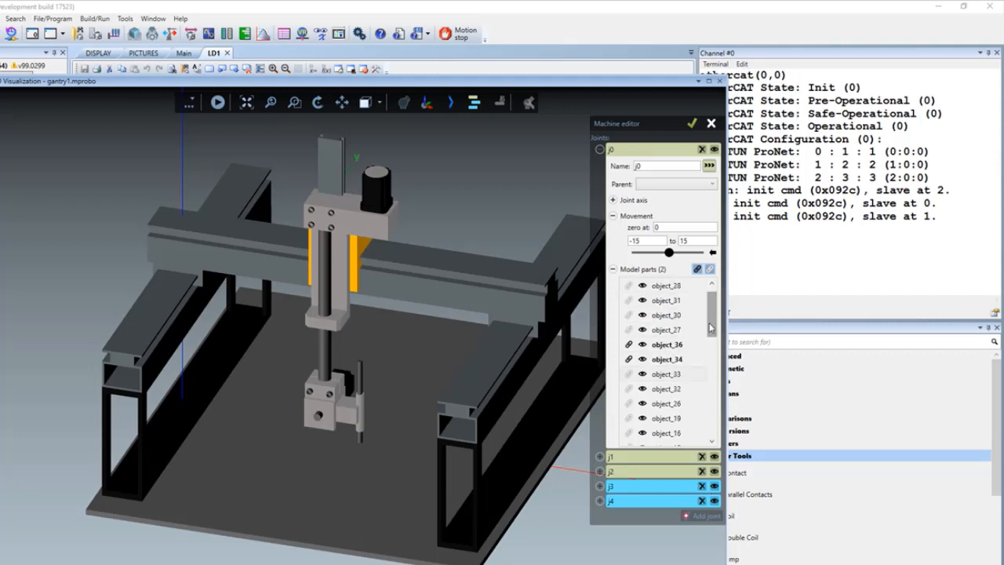
{"action": "left_click", "coordinate": [667, 377]}
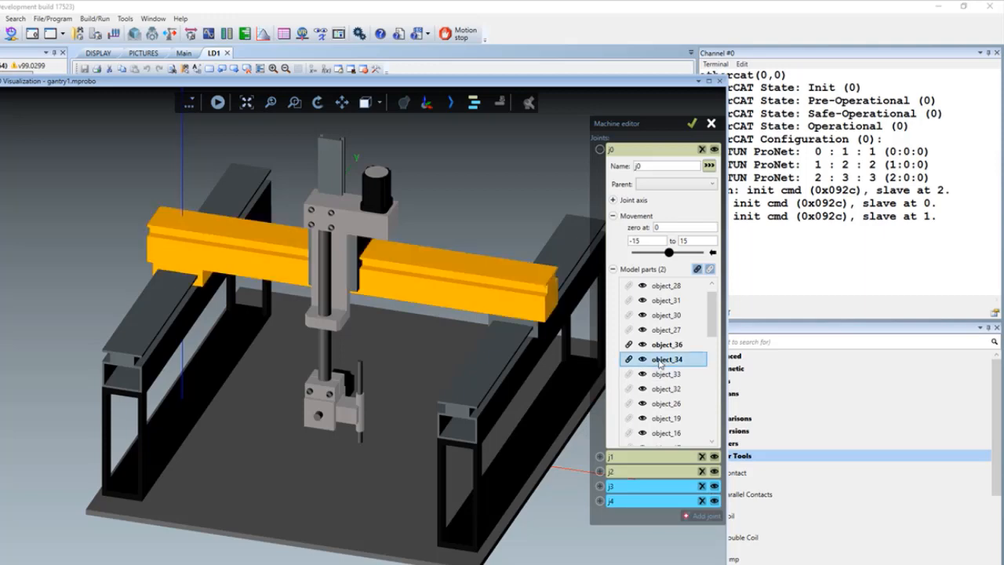
- Examine joint j1's model parts, highlighting its linked parts object_33 and object_32
{"action": "left_click", "coordinate": [613, 268]}
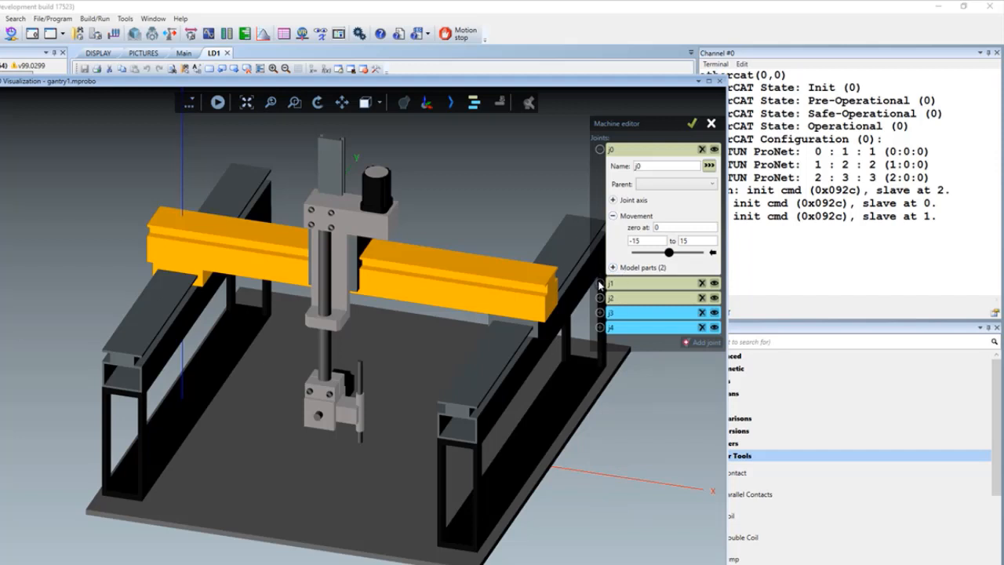
{"action": "left_click", "coordinate": [601, 284]}
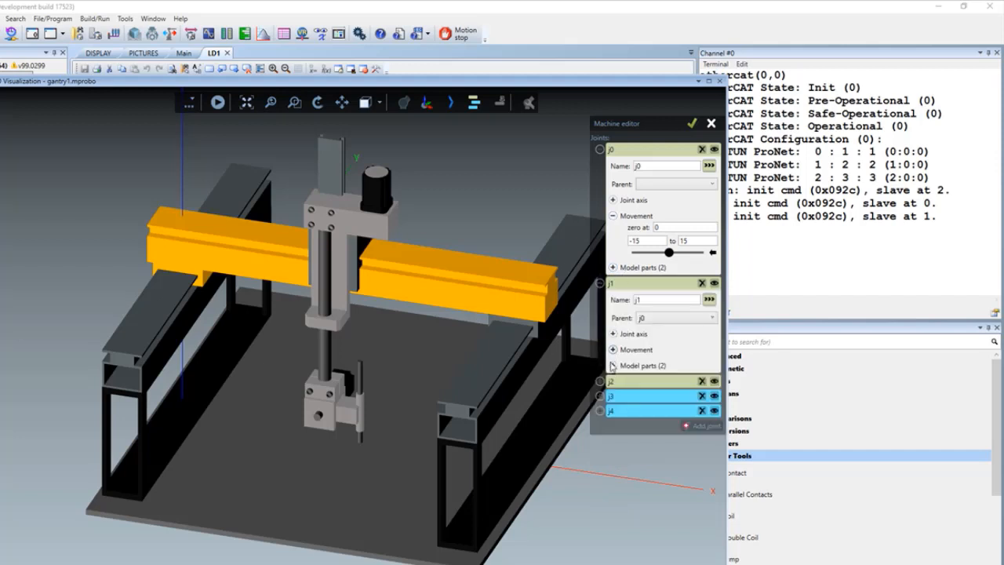
{"action": "left_click", "coordinate": [613, 365]}
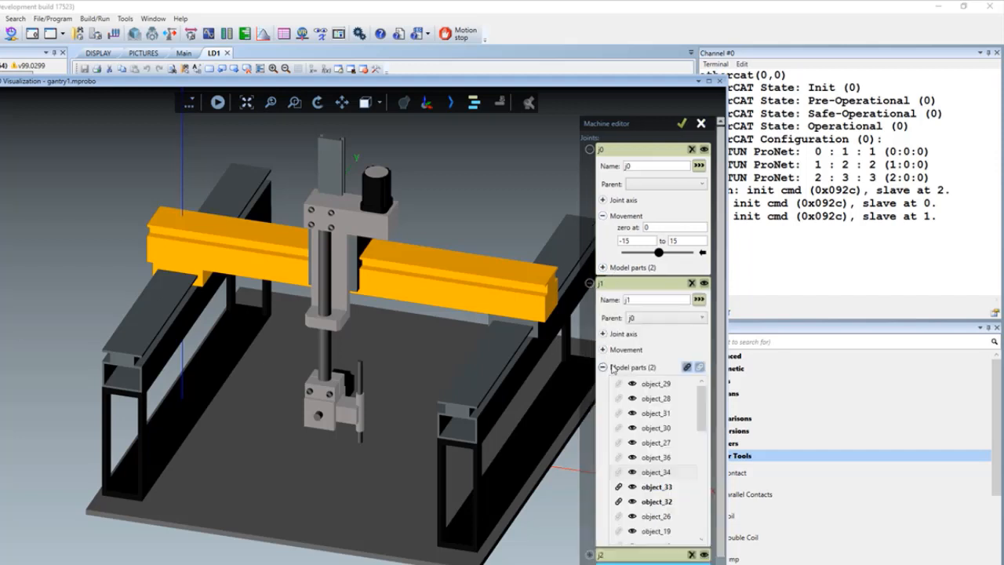
{"action": "left_click", "coordinate": [643, 488]}
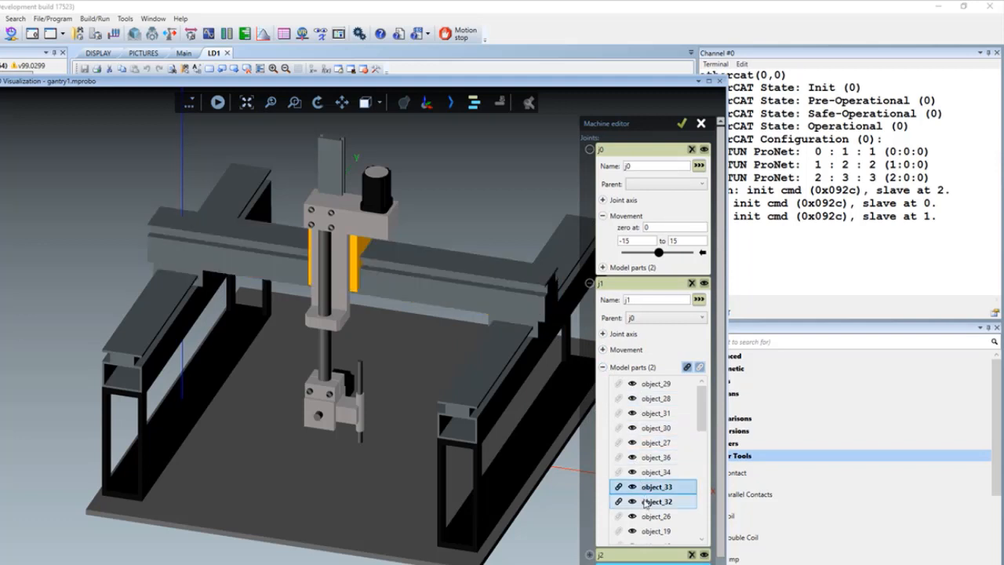
{"action": "left_click", "coordinate": [646, 503]}
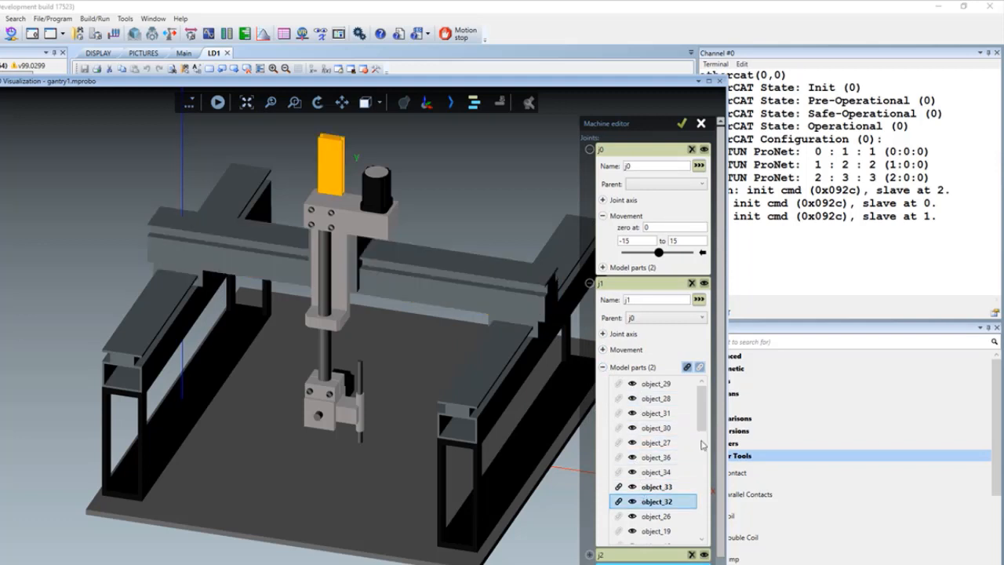
{"action": "mouse_move", "coordinate": [700, 425]}
{"action": "left_mouse_down"}
{"action": "mouse_move", "coordinate": [693, 461]}
{"action": "mouse_move", "coordinate": [704, 532]}
{"action": "mouse_move", "coordinate": [713, 420]}
{"action": "left_mouse_up"}
- Jog joint j1 toward the negative end of its movement range to see which parts of the gantry travel
{"action": "left_click", "coordinate": [592, 150]}
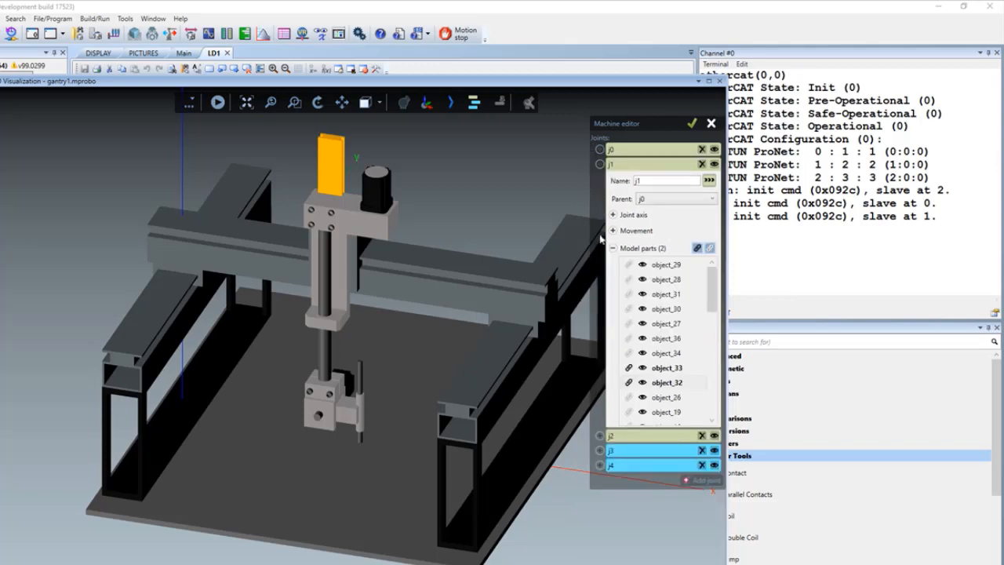
{"action": "left_click", "coordinate": [613, 231]}
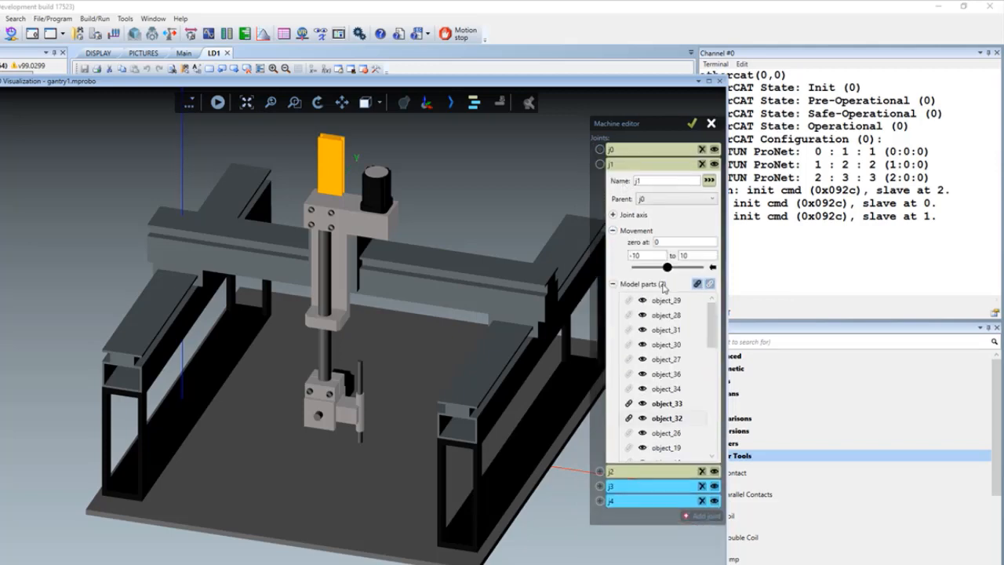
{"action": "mouse_move", "coordinate": [668, 270]}
{"action": "left_mouse_down"}
{"action": "mouse_move", "coordinate": [647, 271]}
{"action": "mouse_move", "coordinate": [683, 271]}
{"action": "mouse_move", "coordinate": [652, 269]}
{"action": "left_mouse_up"}
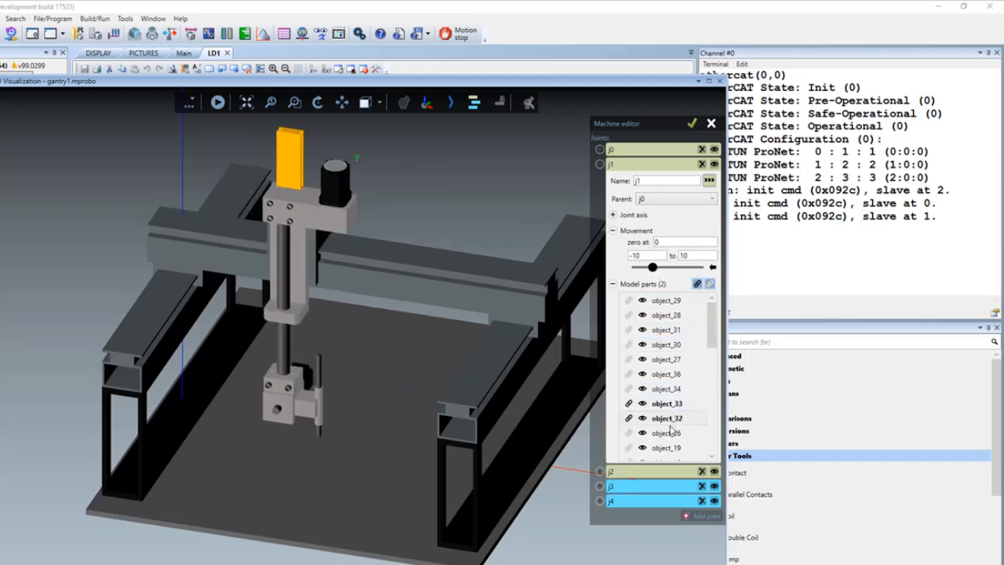
- Highlight object_26, object_32 and object_33 in joint j1's model parts to compare them in the 3D view
{"action": "left_click", "coordinate": [671, 433]}
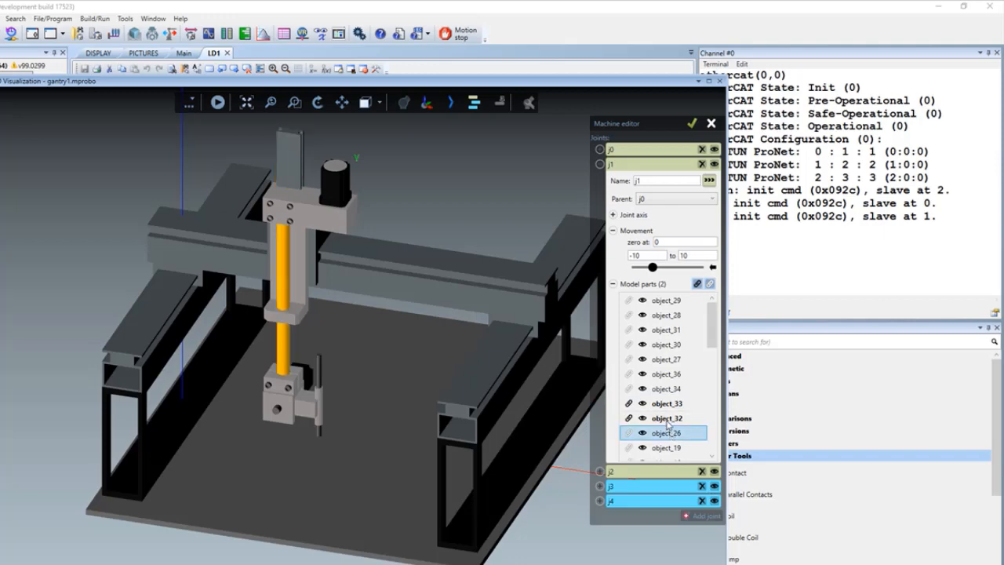
{"action": "left_click", "coordinate": [667, 418]}
{"action": "left_click", "coordinate": [666, 405]}
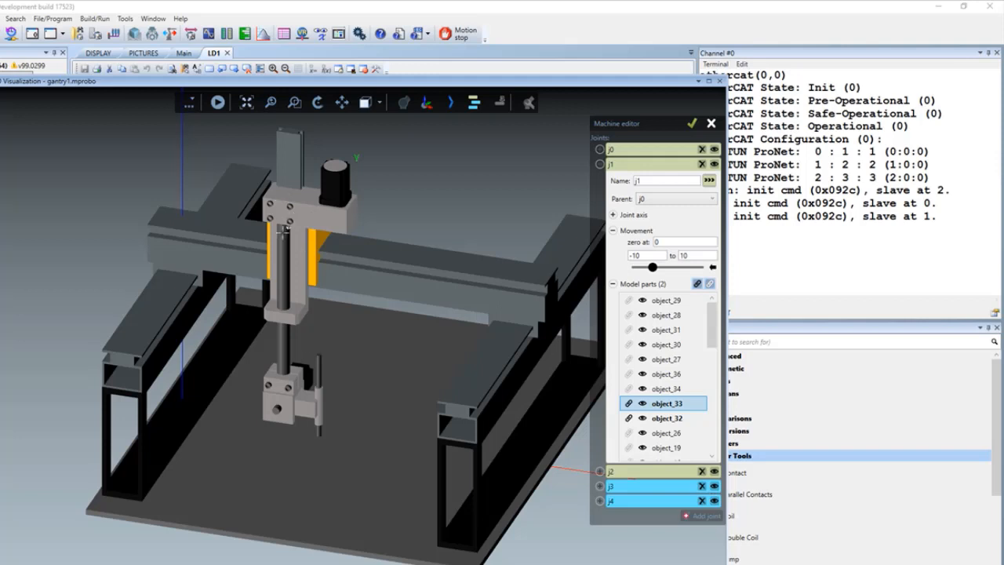
{"action": "left_click", "coordinate": [612, 284]}
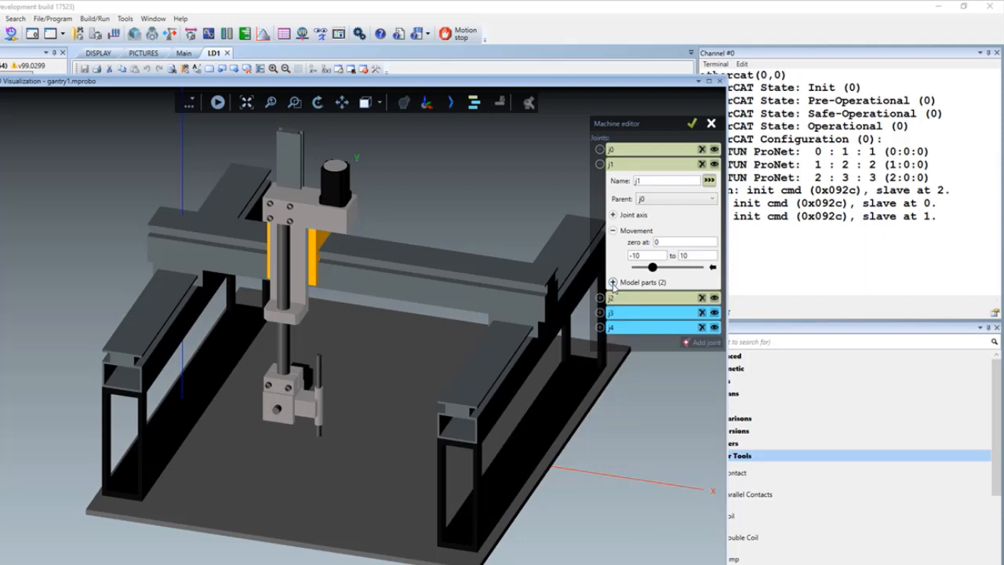
- Examine joint j1's axis settings and available parent joints, jogging the joint back partway along its travel
{"action": "left_click", "coordinate": [613, 215]}
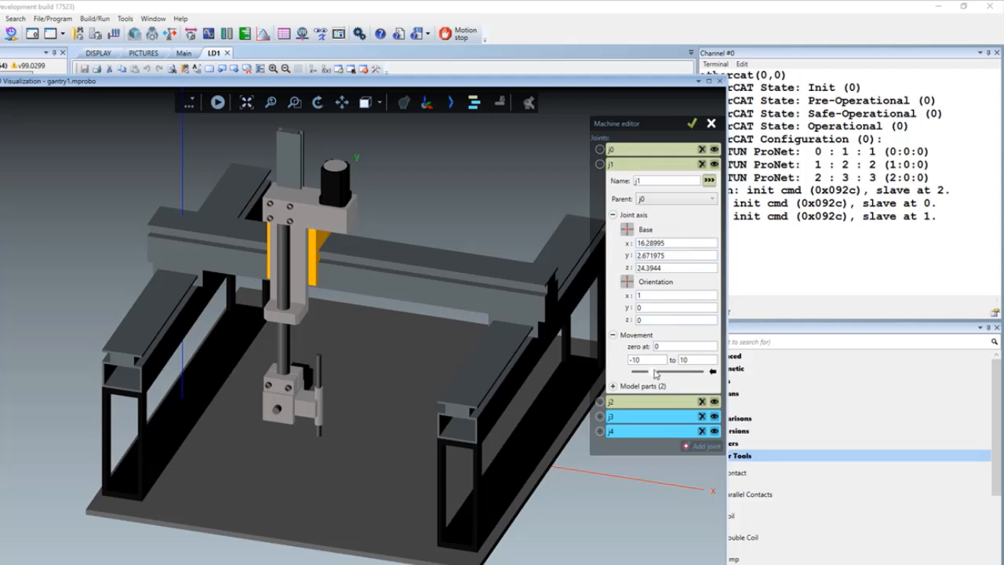
{"action": "left_click_drag", "start_coordinate": [656, 374], "coordinate": [661, 374]}
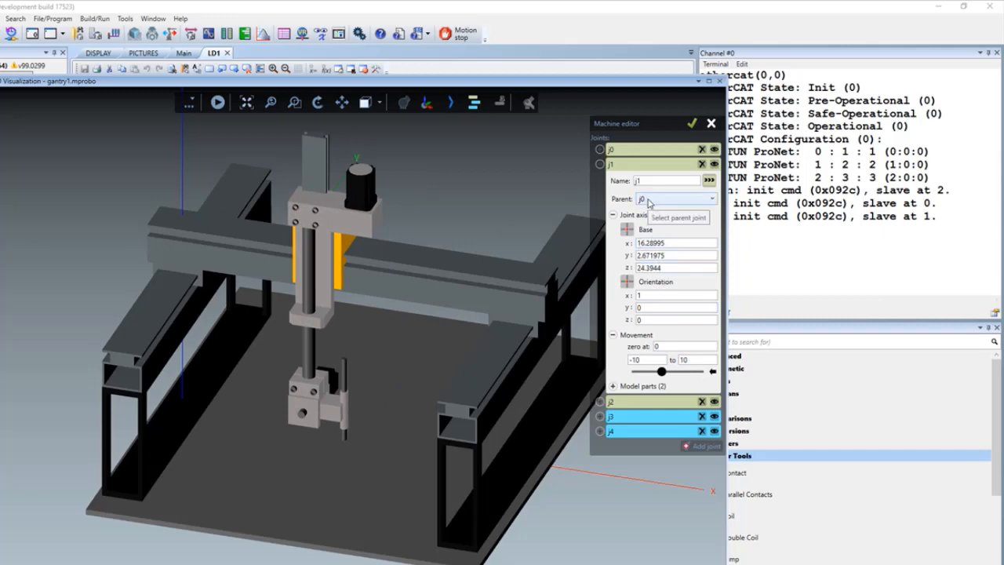
{"action": "left_click", "coordinate": [713, 200]}
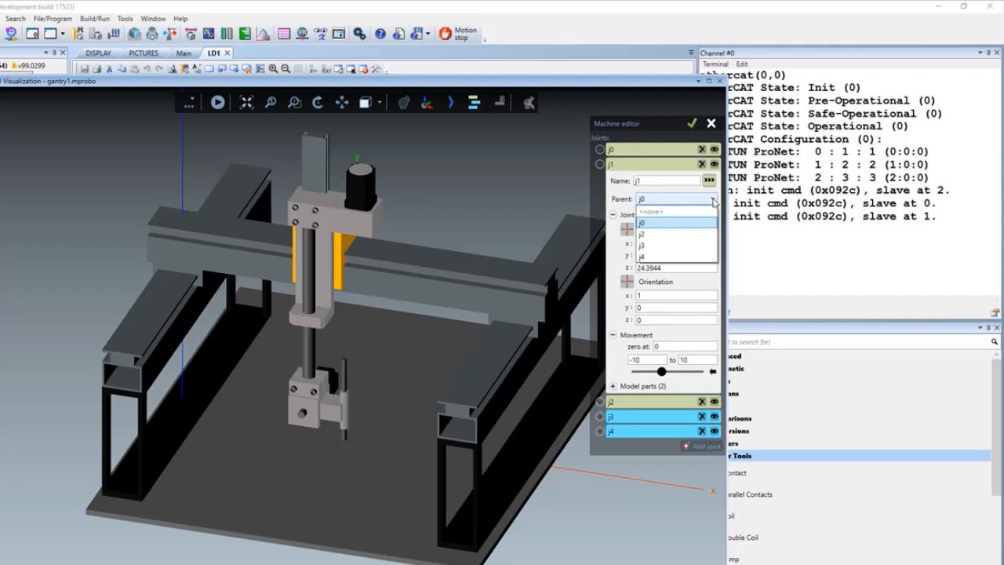
{"action": "left_click", "coordinate": [713, 201]}
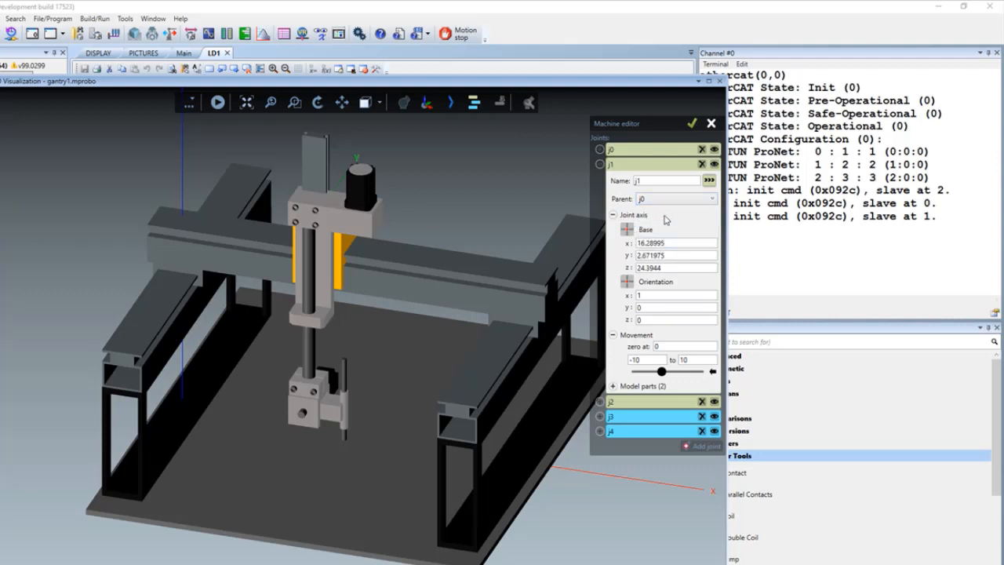
- Jog parent joint j0 along its travel to see how the child joint j1 moves with it
{"action": "left_click", "coordinate": [600, 166]}
{"action": "left_click", "coordinate": [599, 149]}
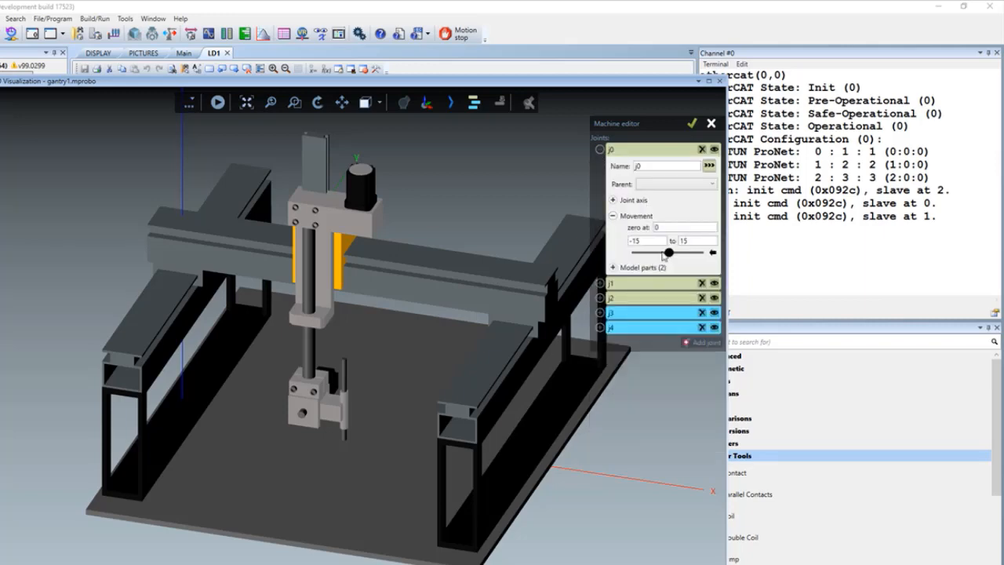
{"action": "mouse_move", "coordinate": [667, 255]}
{"action": "left_mouse_down"}
{"action": "mouse_move", "coordinate": [656, 255]}
{"action": "mouse_move", "coordinate": [684, 253]}
{"action": "mouse_move", "coordinate": [658, 253]}
{"action": "left_mouse_up"}
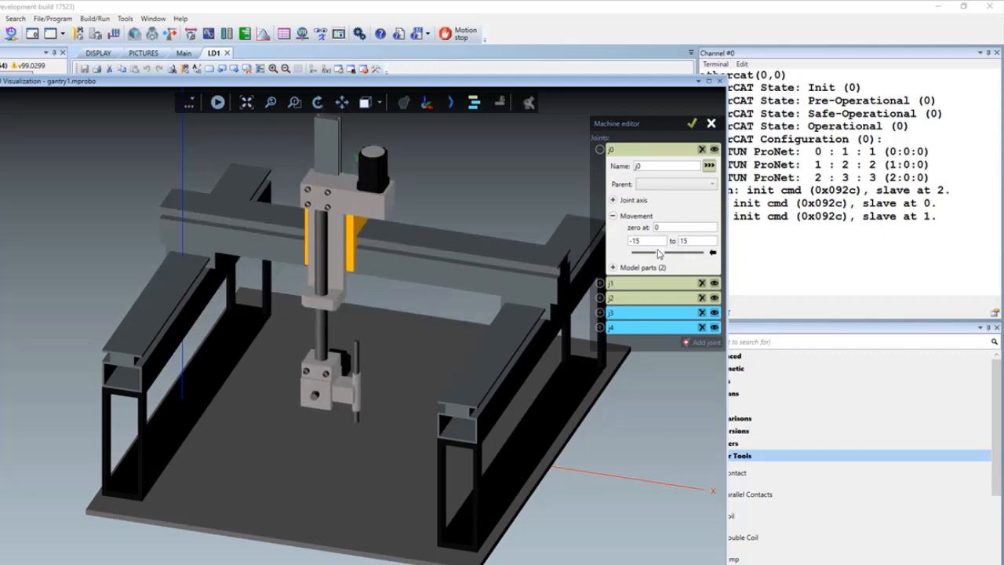
{"action": "left_click", "coordinate": [600, 150]}
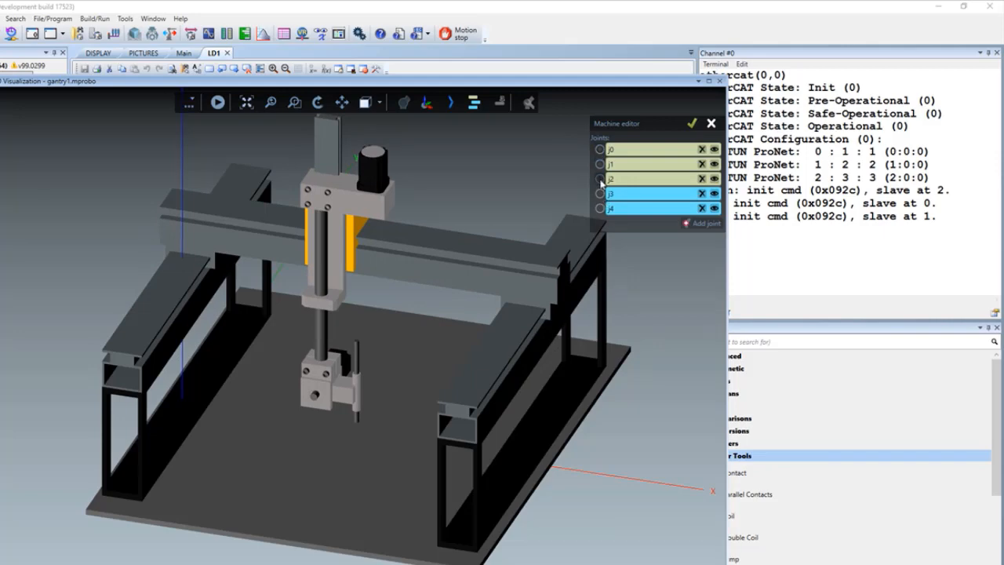
- Examine joint j2's model parts, highlighting its linked part object_26 in the 3D view
{"action": "left_click", "coordinate": [600, 179]}
{"action": "left_click", "coordinate": [617, 262]}
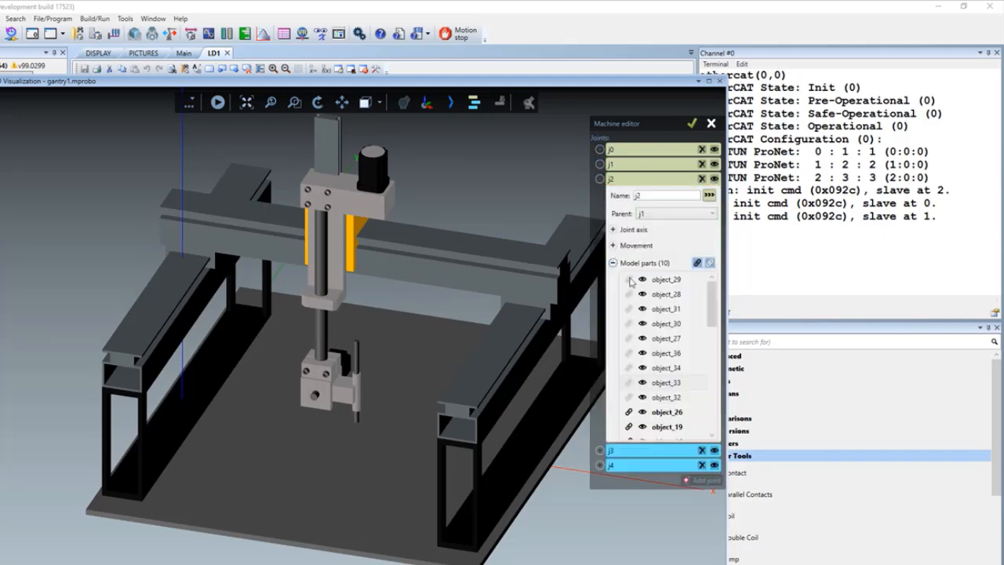
{"action": "left_click", "coordinate": [666, 412]}
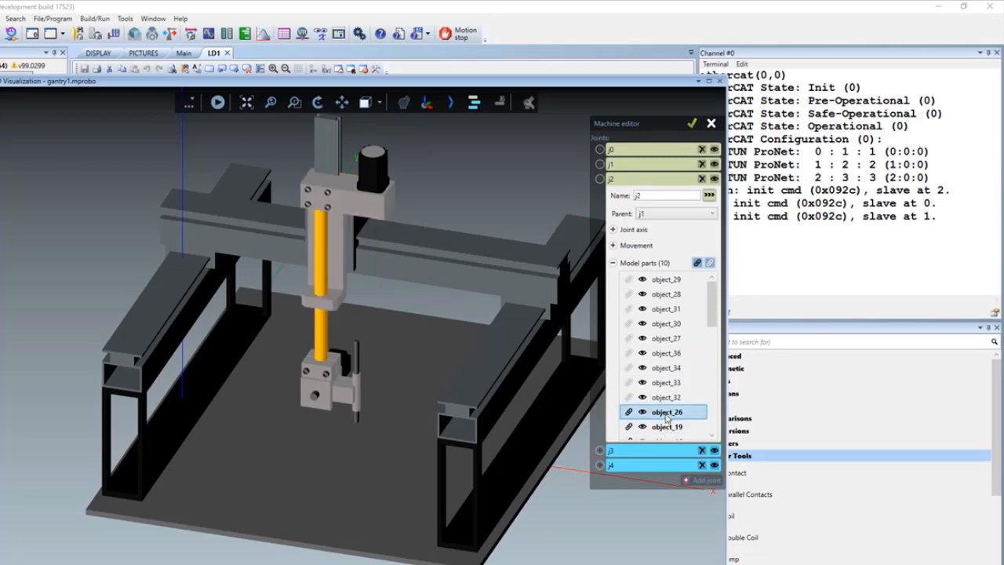
{"action": "left_click", "coordinate": [613, 263]}
- Examine joint j2's movement settings, jogging the joint and checking its lower and upper travel limits
{"action": "left_click", "coordinate": [613, 246]}
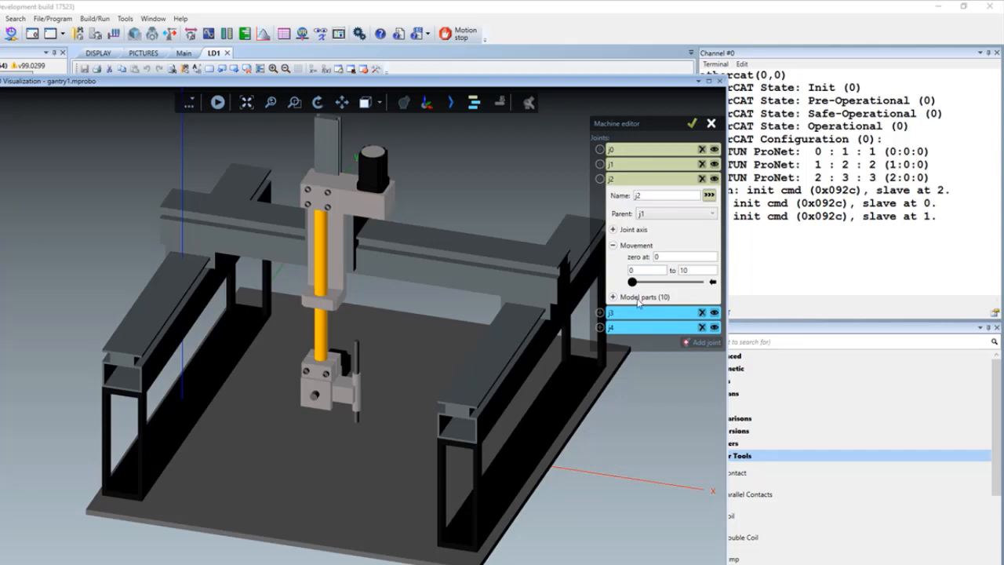
{"action": "left_click_drag", "start_coordinate": [657, 284], "coordinate": [617, 287]}
{"action": "double_click", "coordinate": [629, 271]}
{"action": "double_click", "coordinate": [687, 270]}
{"action": "left_click", "coordinate": [695, 269]}
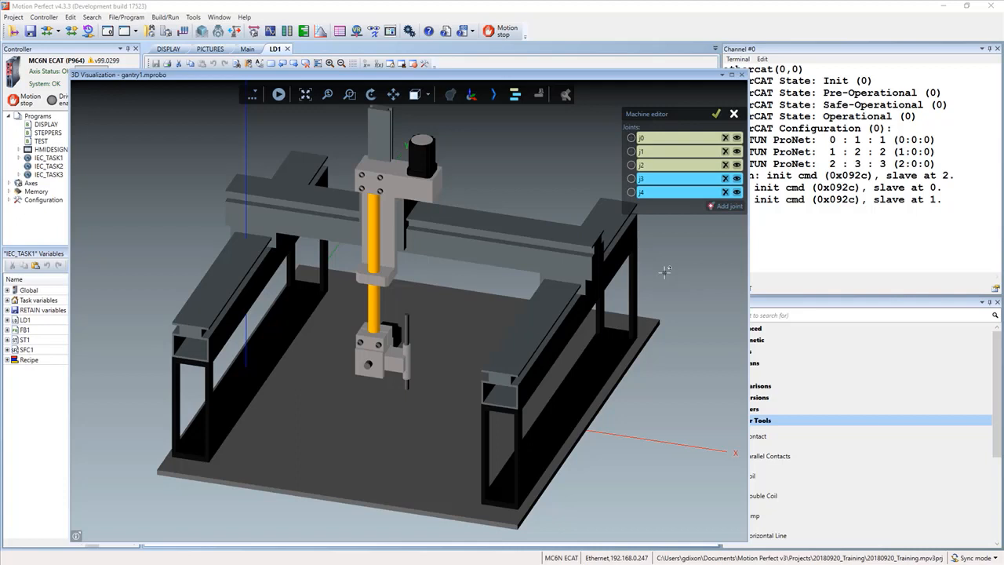
- Examine joint j4's model parts, highlighting linked object_6, object_8 and object_7, plus unlinked object_25 and object_24
{"action": "left_click", "coordinate": [633, 193]}
{"action": "left_click", "coordinate": [644, 269]}
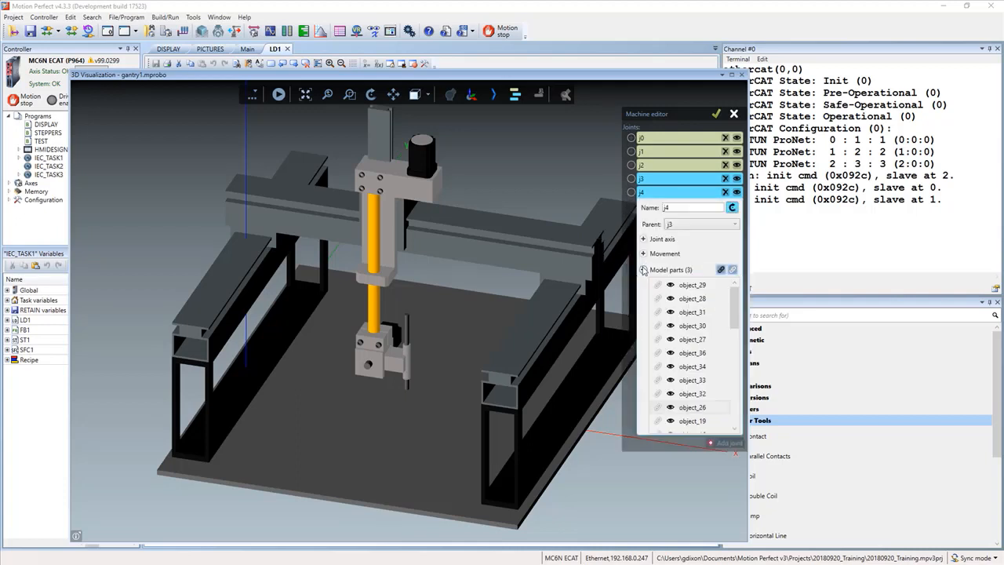
{"action": "scroll", "coordinate": [676, 343], "scroll_direction": "down", "scroll_amount": 5}
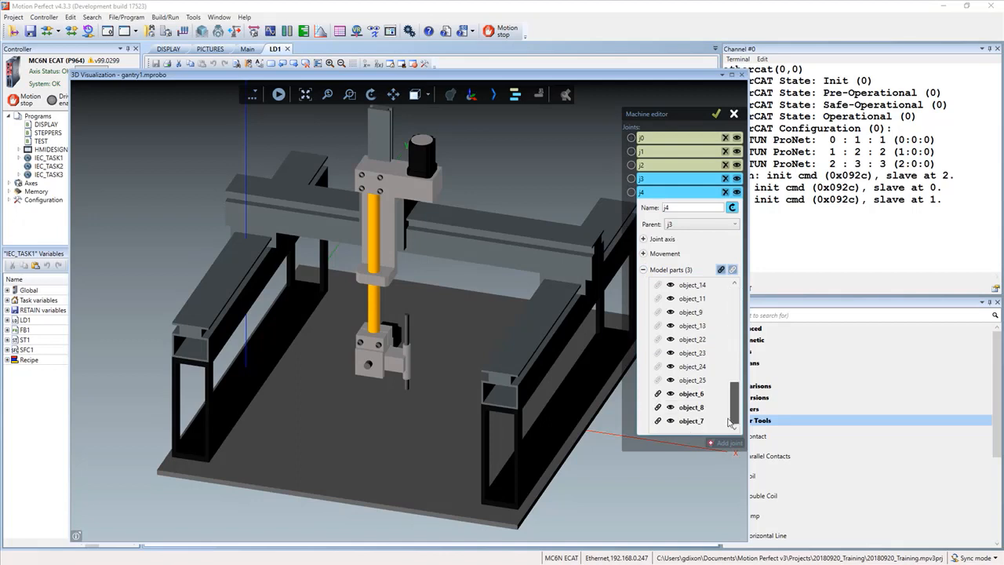
{"action": "left_click", "coordinate": [684, 393]}
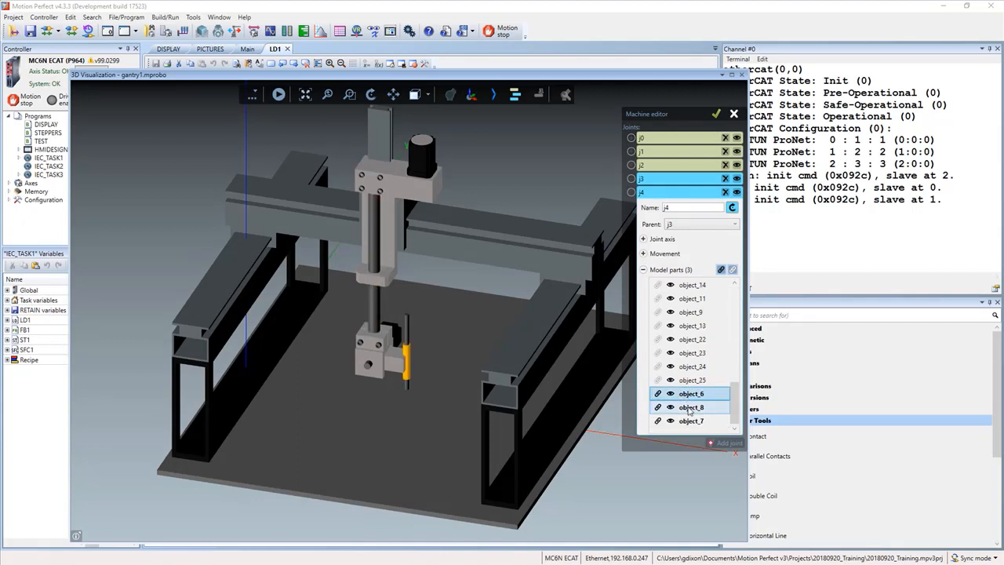
{"action": "left_click", "coordinate": [688, 407]}
{"action": "left_click", "coordinate": [690, 420]}
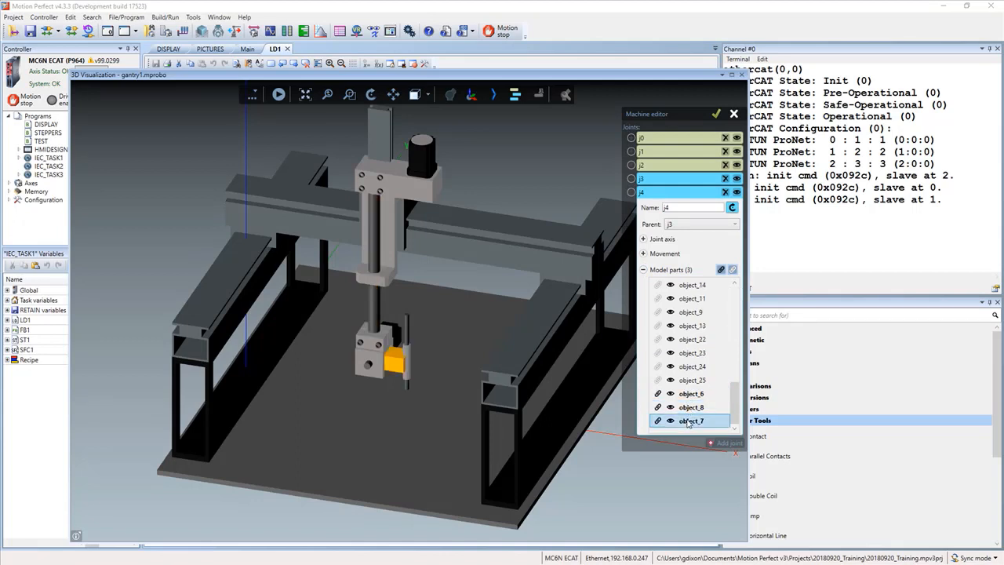
{"action": "left_click", "coordinate": [688, 381]}
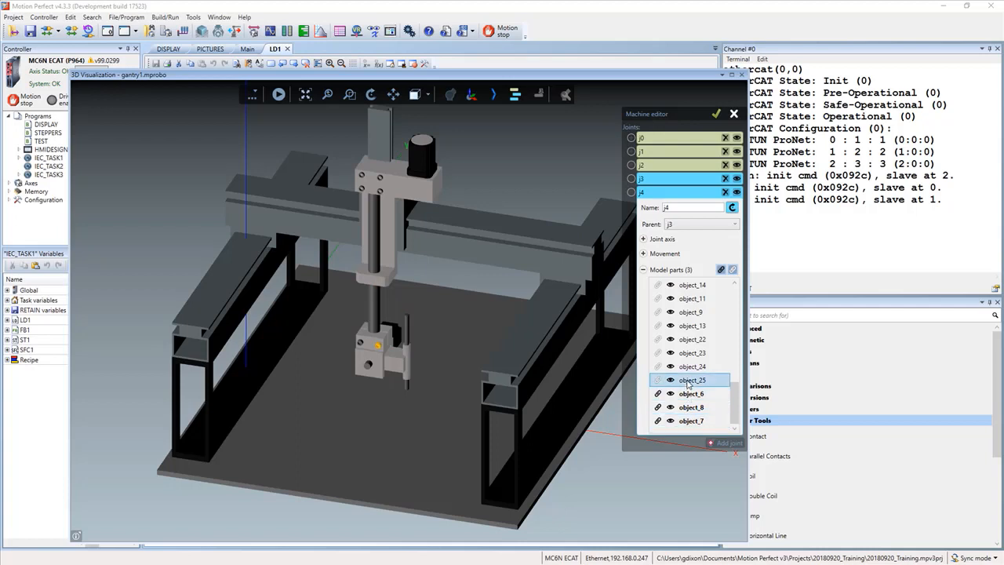
{"action": "left_click", "coordinate": [690, 368]}
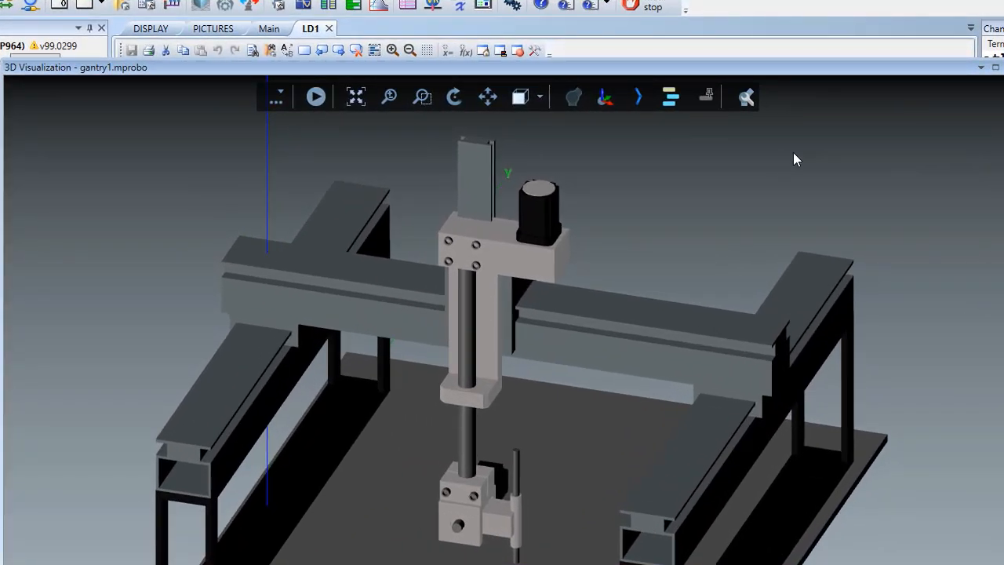
- Reopen the machine editor and examine the model parts of joint j3
{"action": "left_click", "coordinate": [746, 97]}
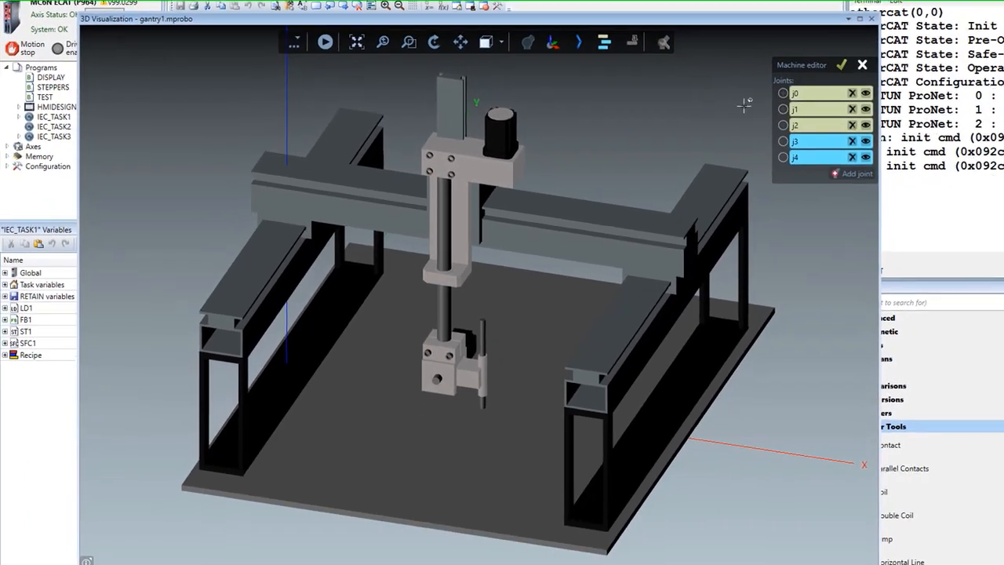
{"action": "left_click", "coordinate": [779, 140]}
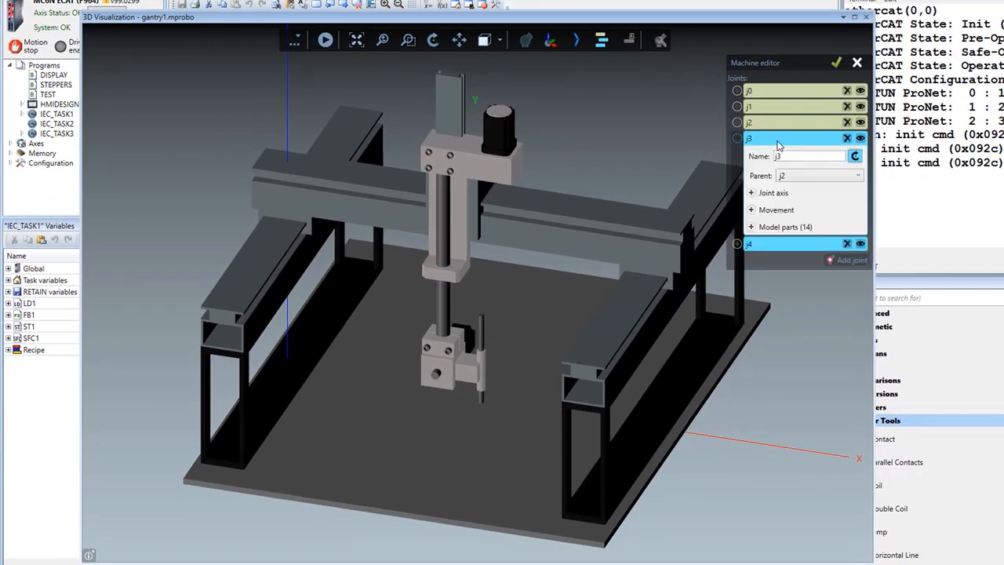
{"action": "left_click", "coordinate": [751, 229]}
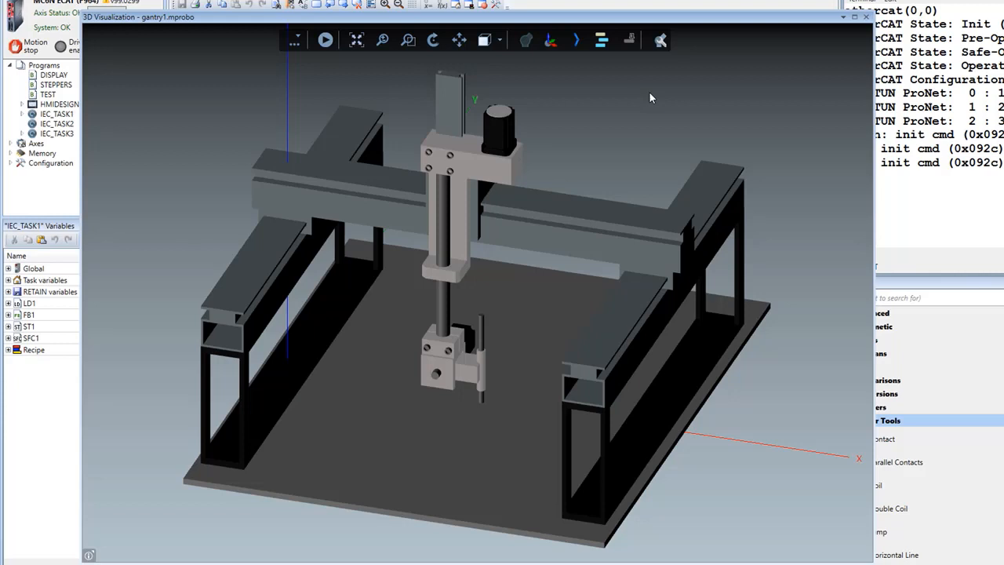
- Display the joint labels and bind joints j0, j1 and j2 to Motion Coordinator axes 0, 1 and 2 respectively
{"action": "left_click", "coordinate": [601, 43]}
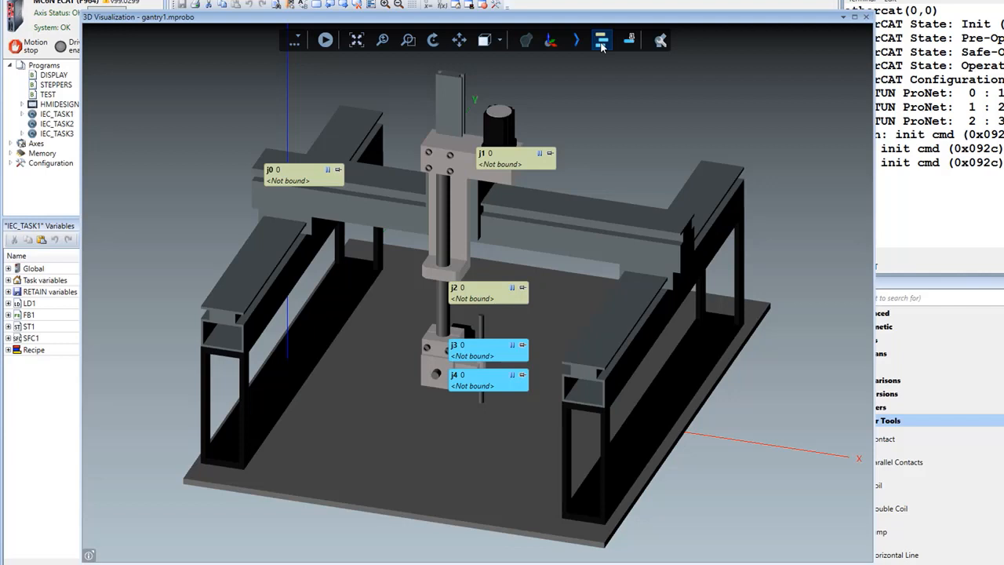
{"action": "left_click", "coordinate": [601, 45]}
{"action": "left_click", "coordinate": [289, 180]}
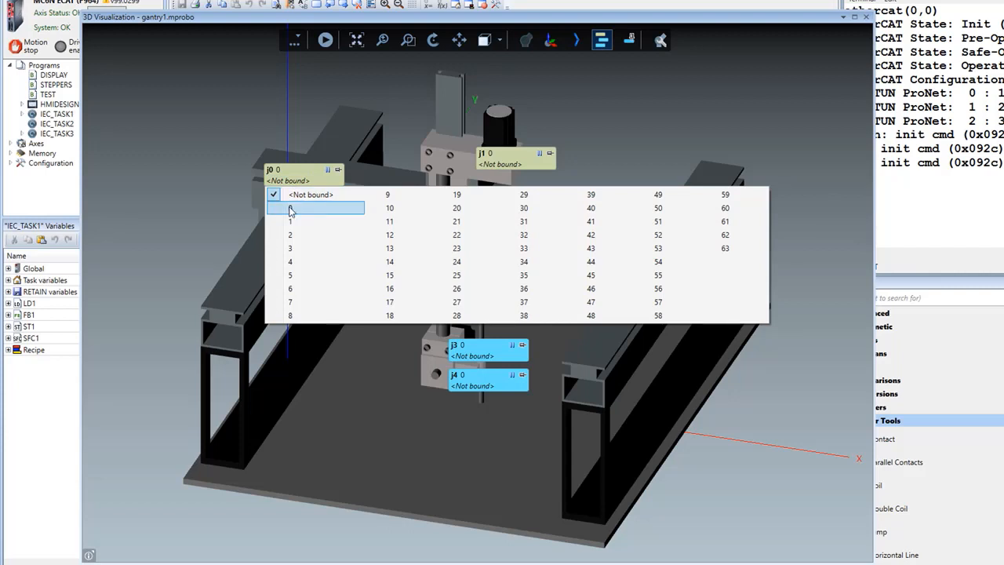
{"action": "left_click", "coordinate": [288, 209]}
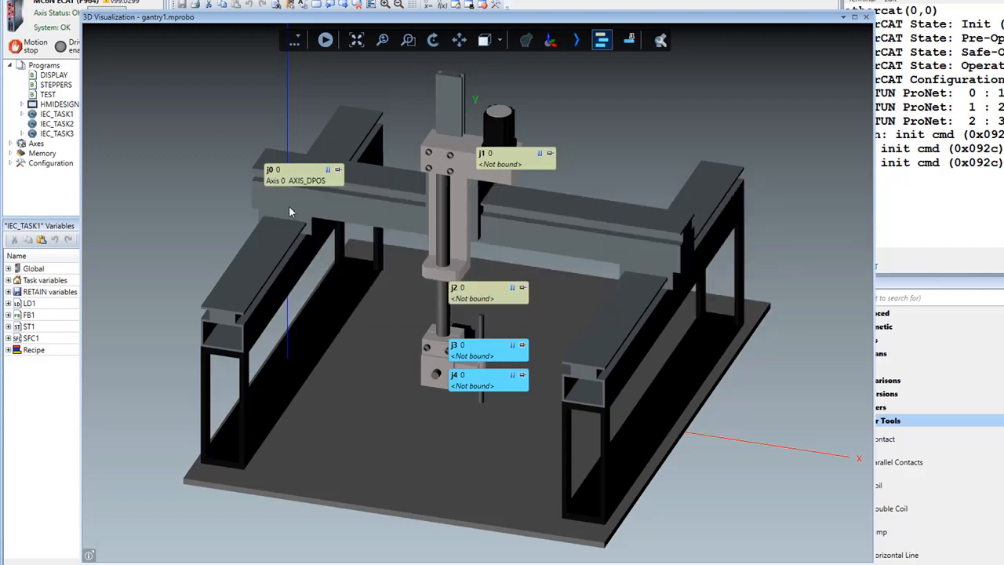
{"action": "left_click", "coordinate": [494, 164]}
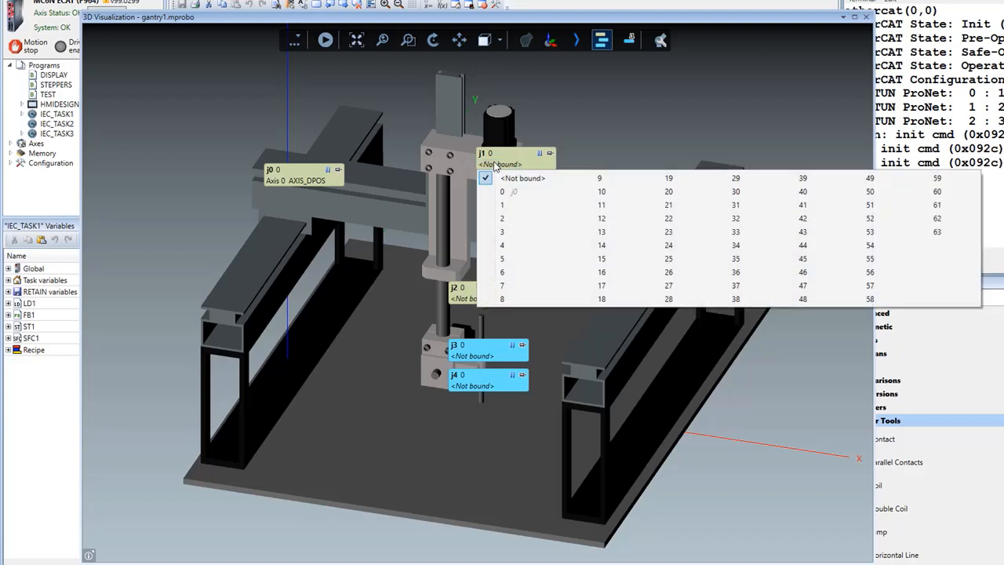
{"action": "left_click", "coordinate": [506, 205]}
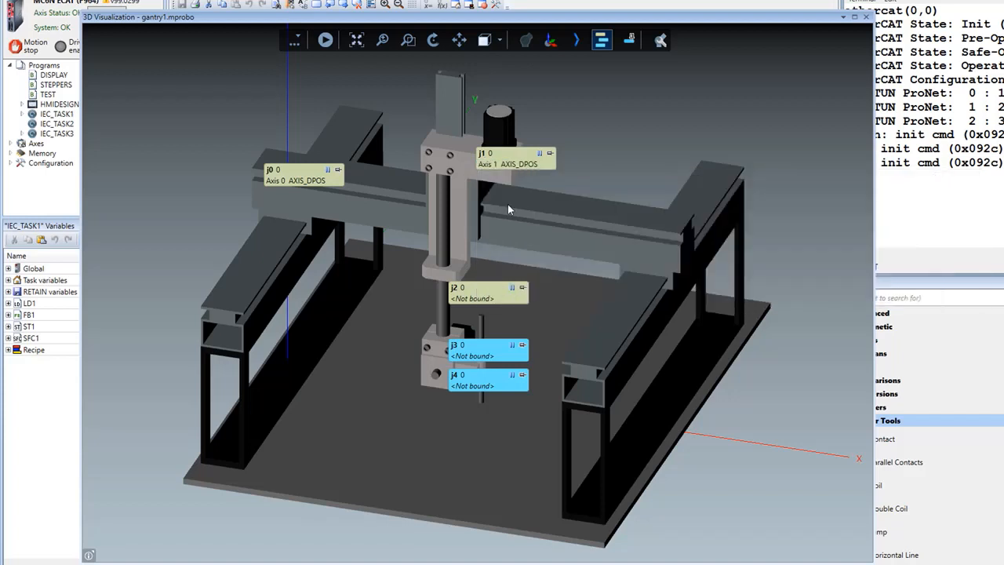
{"action": "left_click", "coordinate": [480, 298]}
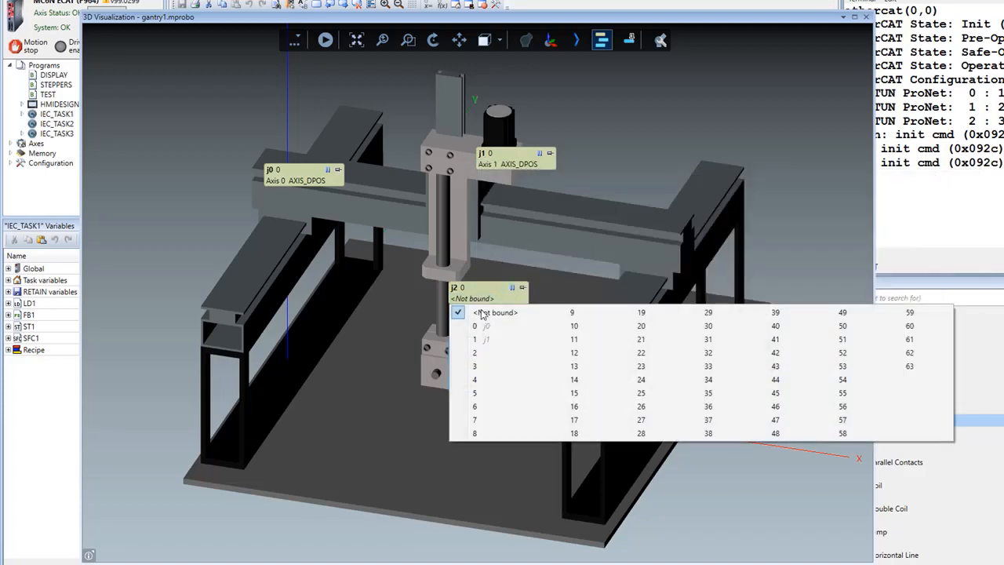
{"action": "left_click", "coordinate": [482, 353]}
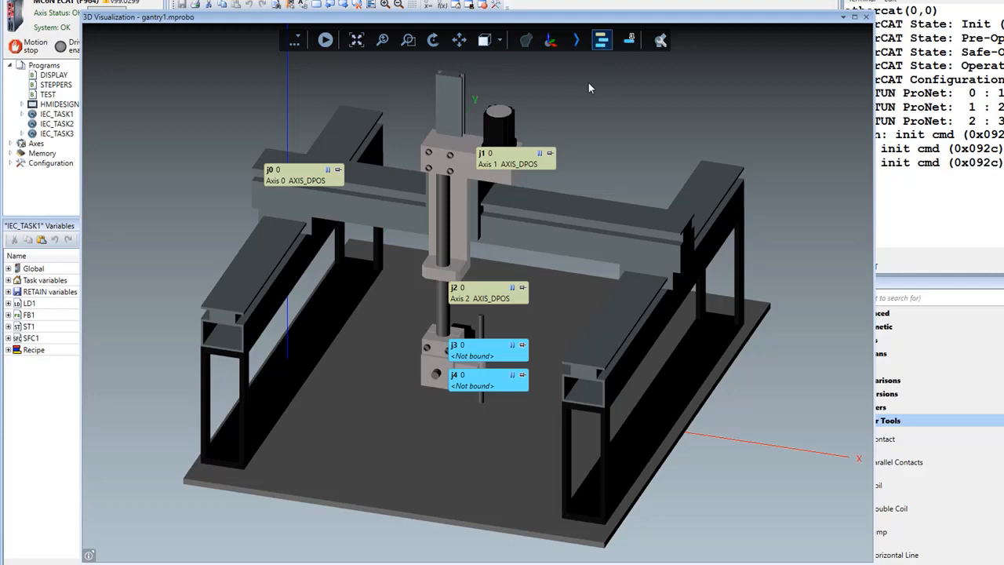
- Align and pin the joint labels in the 3D view
{"action": "left_click", "coordinate": [628, 44]}
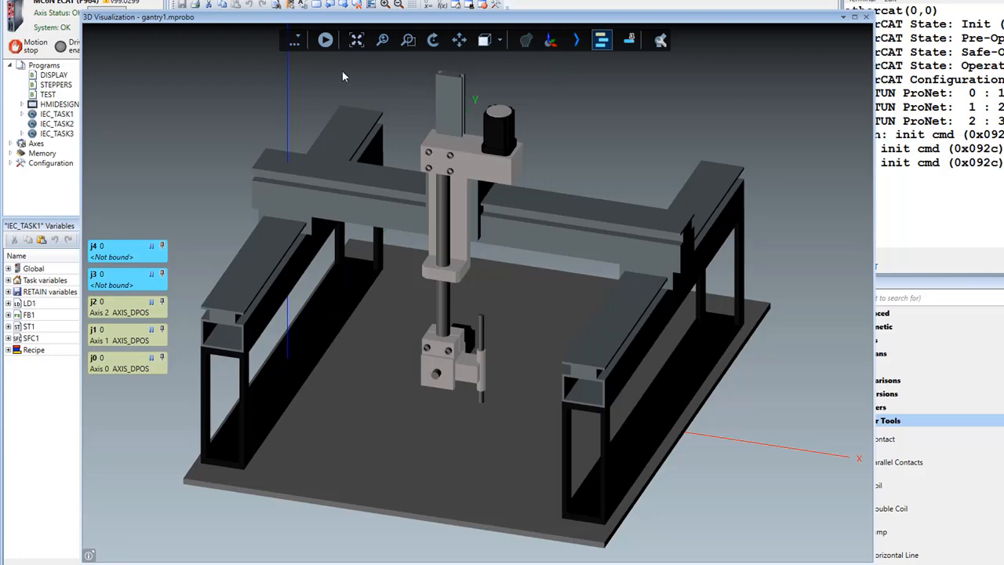
- Start the live 3D visualization and open the axis parameters in a window enlarged beside the gantry view to show more parameters
{"action": "left_click", "coordinate": [325, 41]}
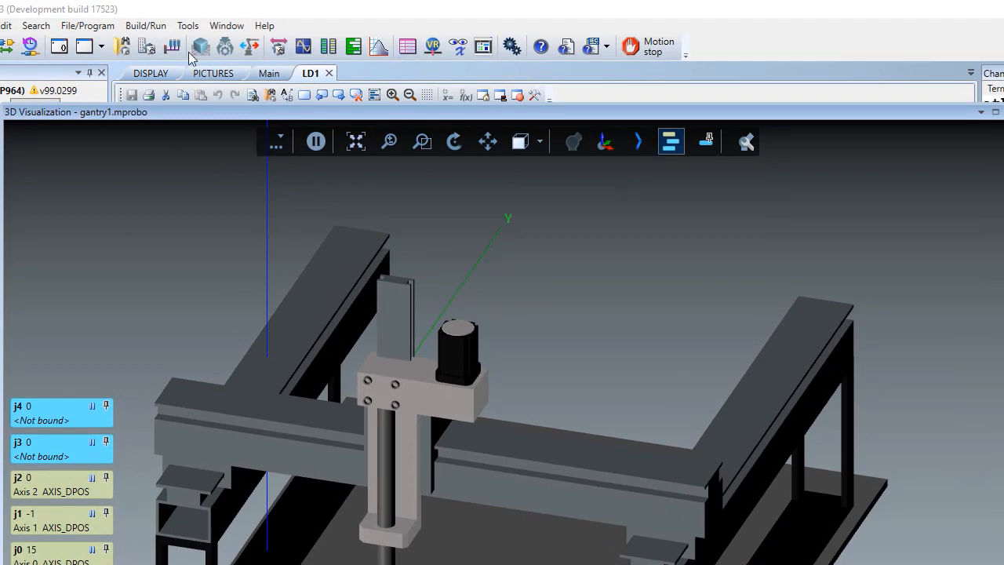
{"action": "left_click", "coordinate": [145, 49]}
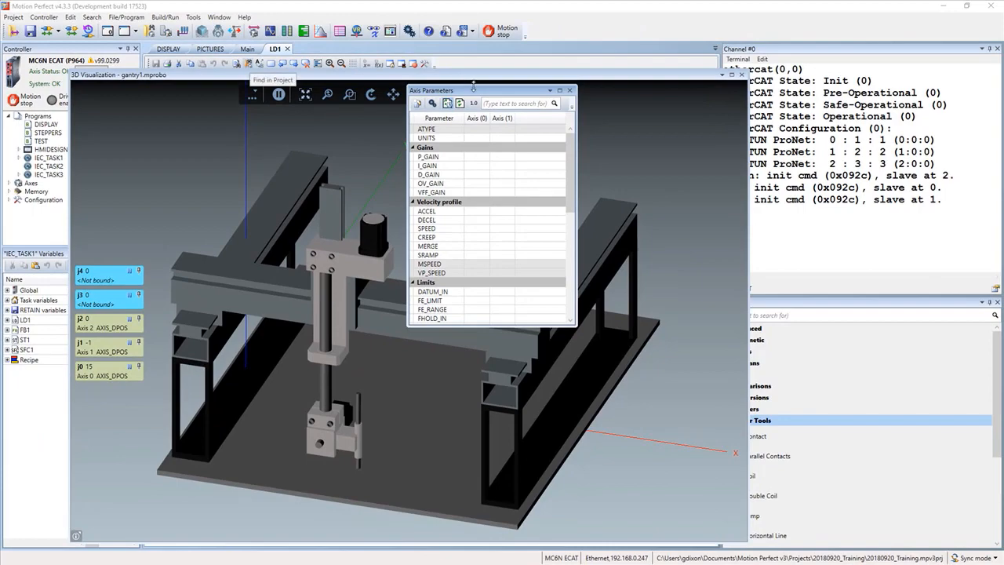
{"action": "left_click_drag", "start_coordinate": [542, 112], "coordinate": [542, 113]}
{"action": "left_click_drag", "start_coordinate": [474, 94], "coordinate": [861, 17]}
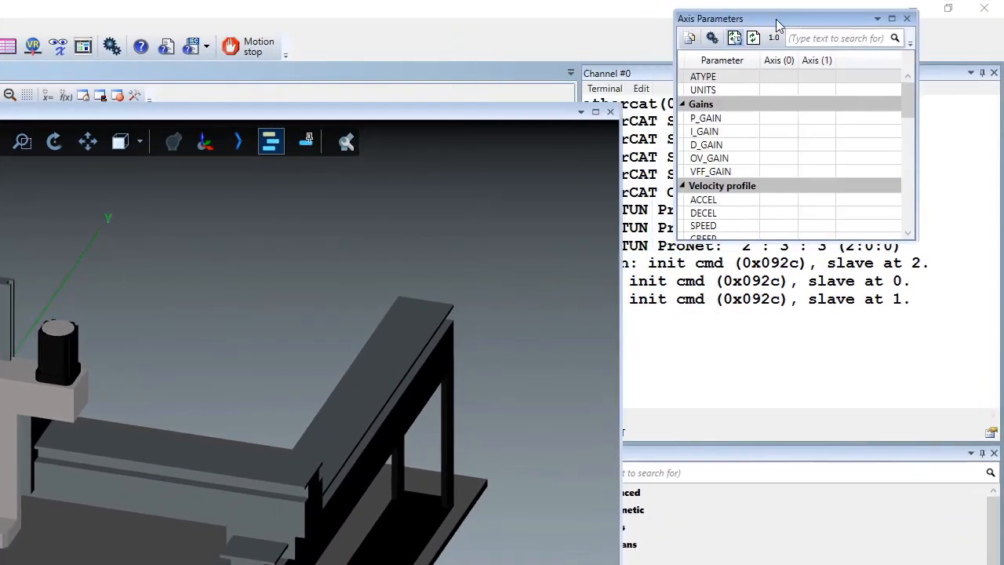
{"action": "left_click_drag", "start_coordinate": [778, 25], "coordinate": [774, 41]}
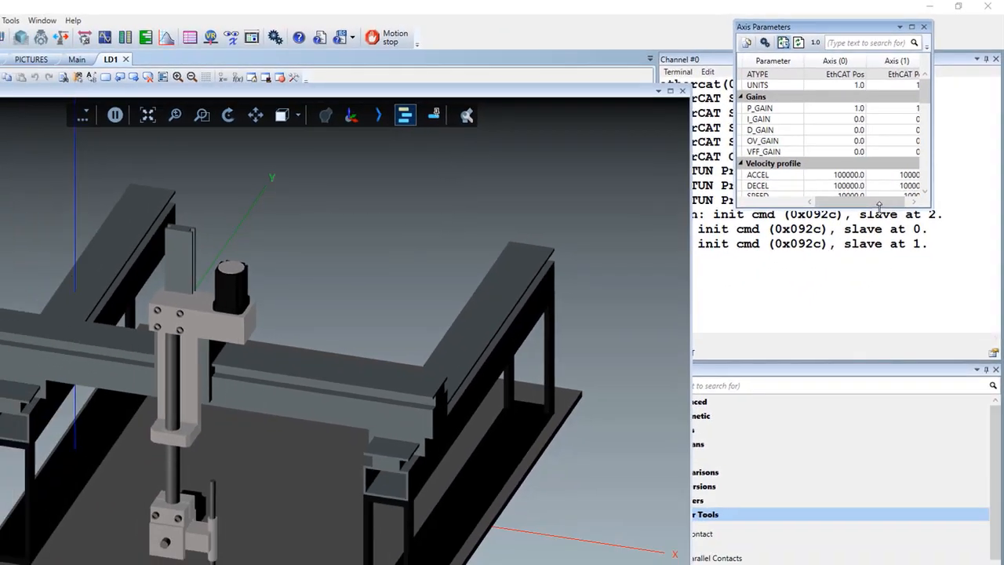
{"action": "left_click_drag", "start_coordinate": [852, 255], "coordinate": [853, 404]}
{"action": "left_click_drag", "start_coordinate": [882, 323], "coordinate": [891, 459]}
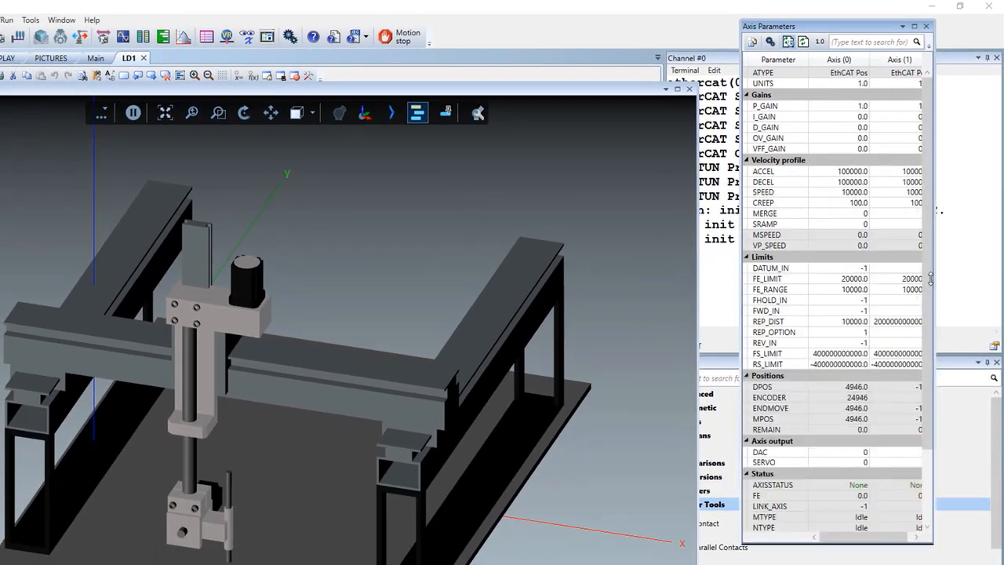
{"action": "left_click_drag", "start_coordinate": [935, 276], "coordinate": [985, 276]}
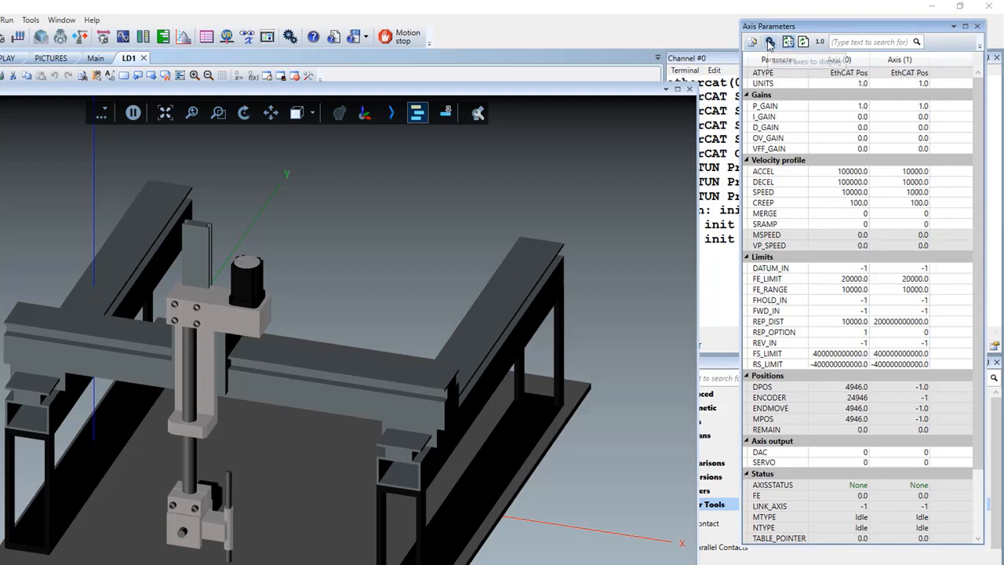
- Add axis 2 to the displayed axis parameters and highlight the DPOS row
{"action": "left_click", "coordinate": [769, 42]}
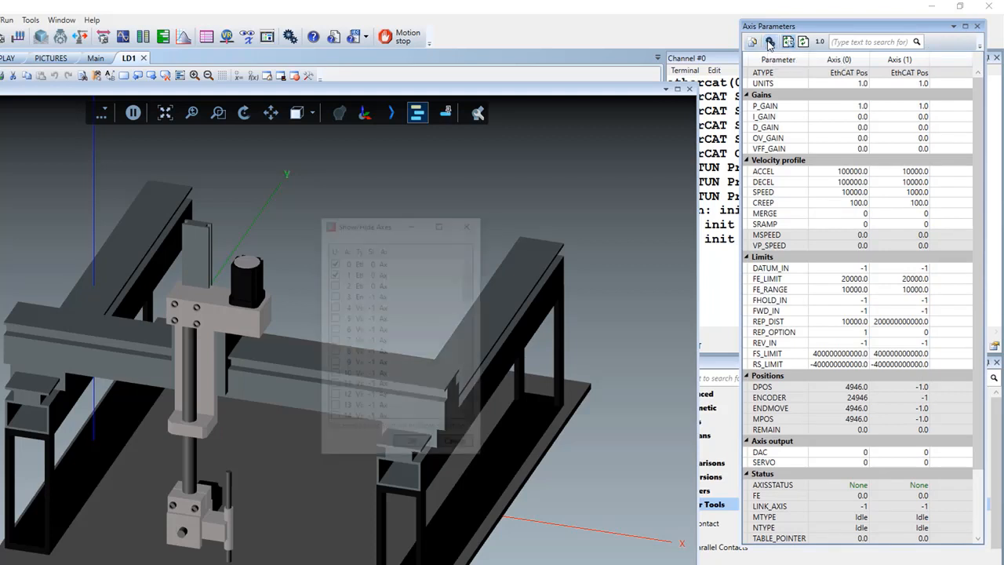
{"action": "left_click", "coordinate": [335, 284]}
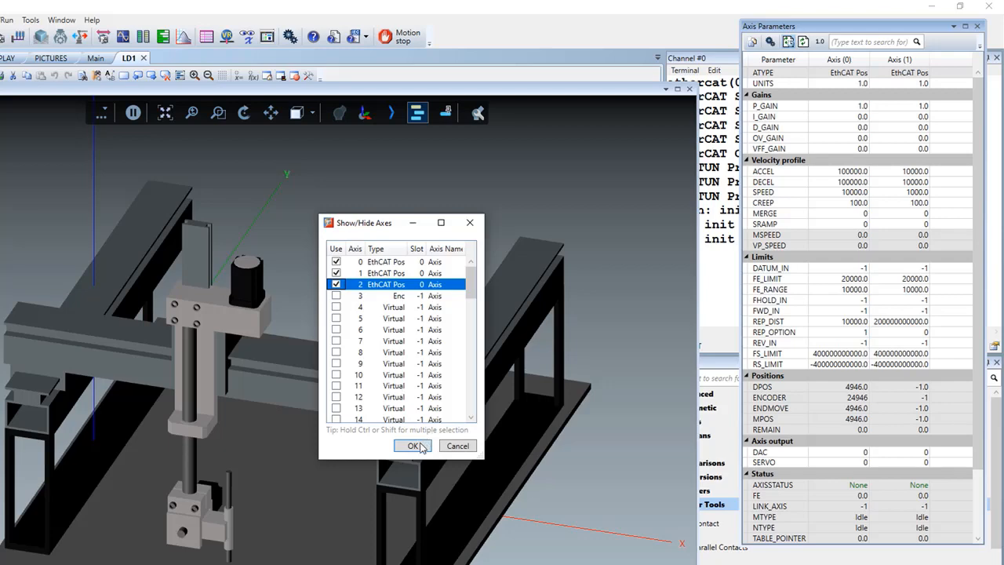
{"action": "left_click", "coordinate": [413, 446]}
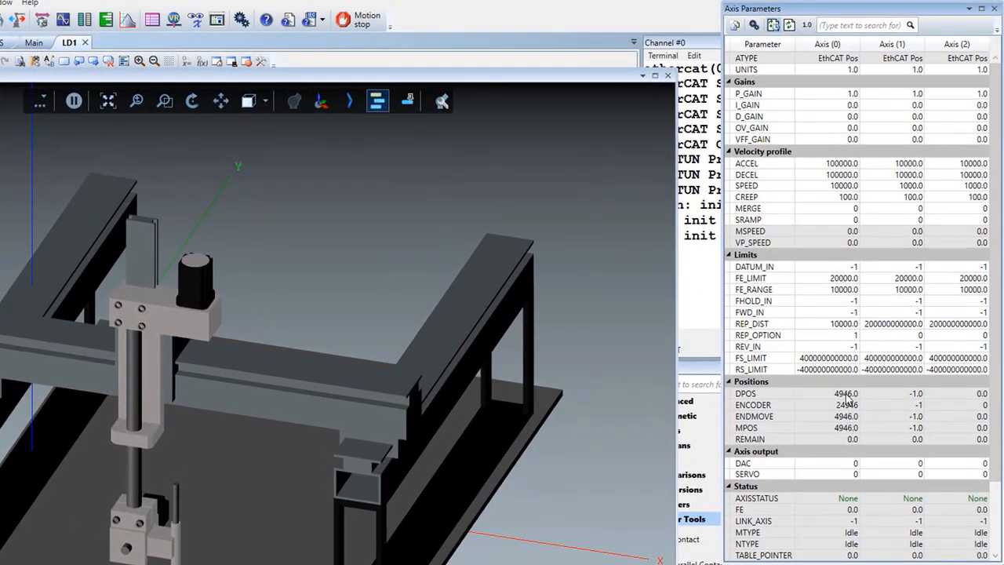
{"action": "left_click", "coordinate": [847, 396]}
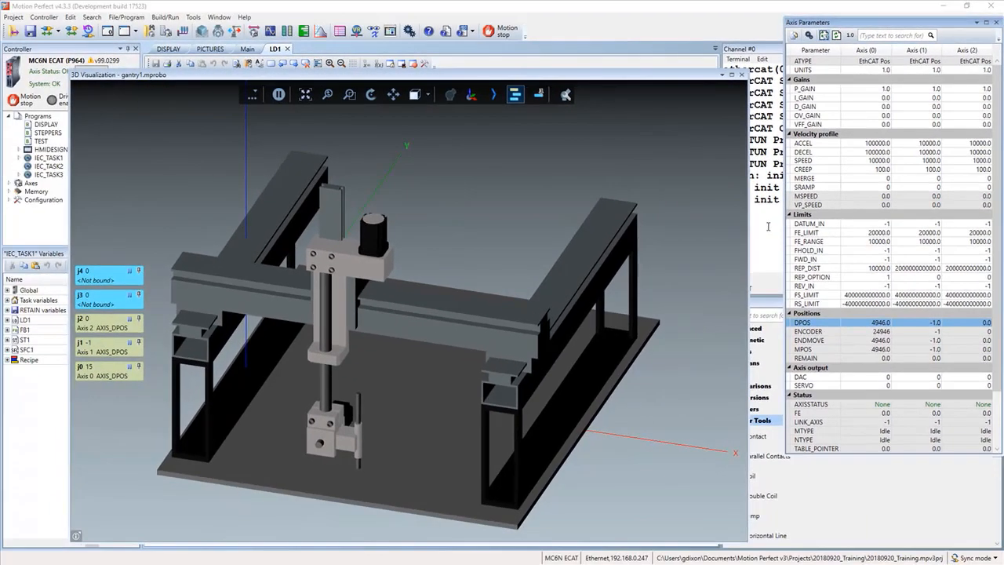
- Uncover the terminal and run base(0) and defpos(0) to zero the position of axis 0
{"action": "left_click_drag", "start_coordinate": [628, 76], "coordinate": [589, 71]}
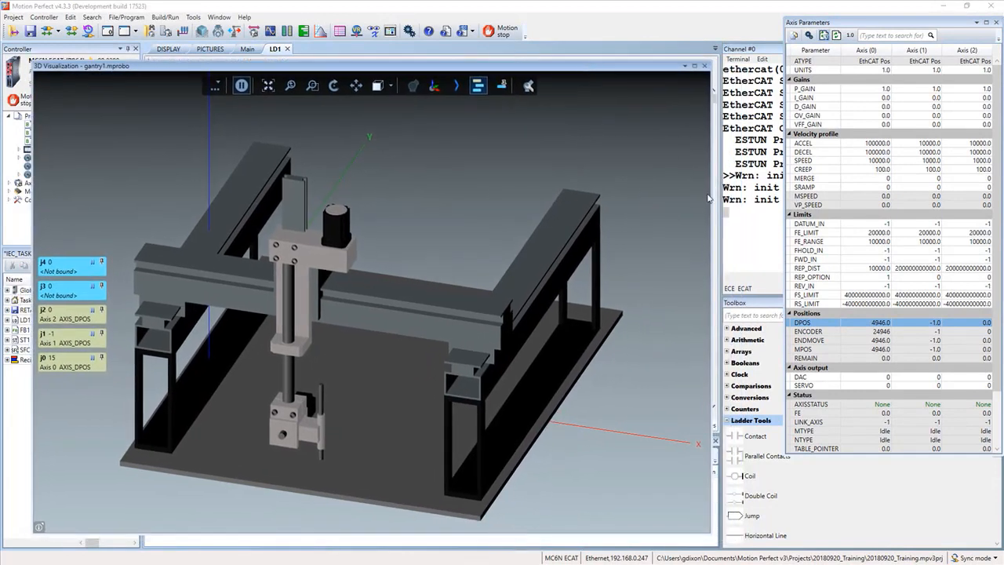
{"action": "left_click", "coordinate": [736, 219]}
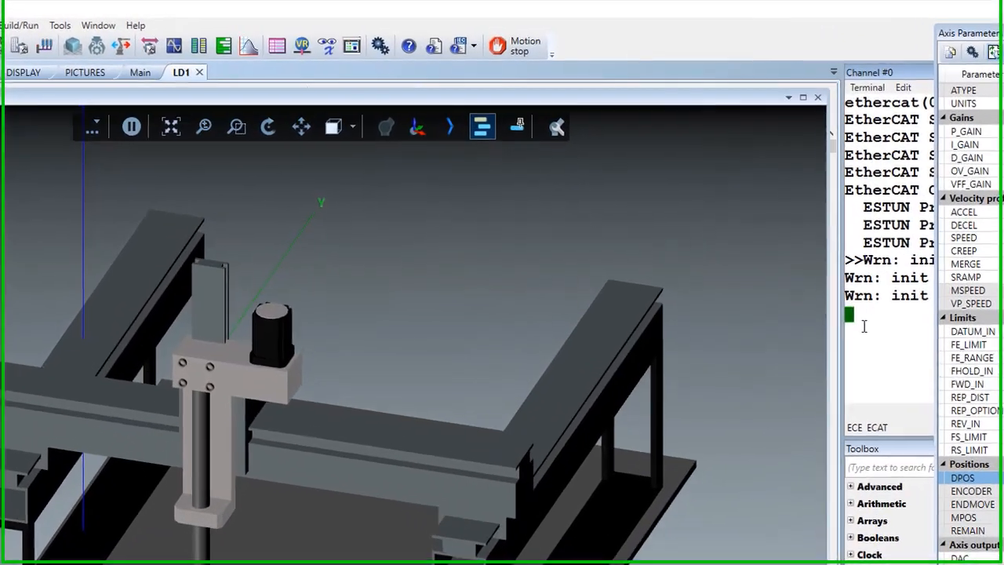
{"action": "type", "text": "base(0)"}
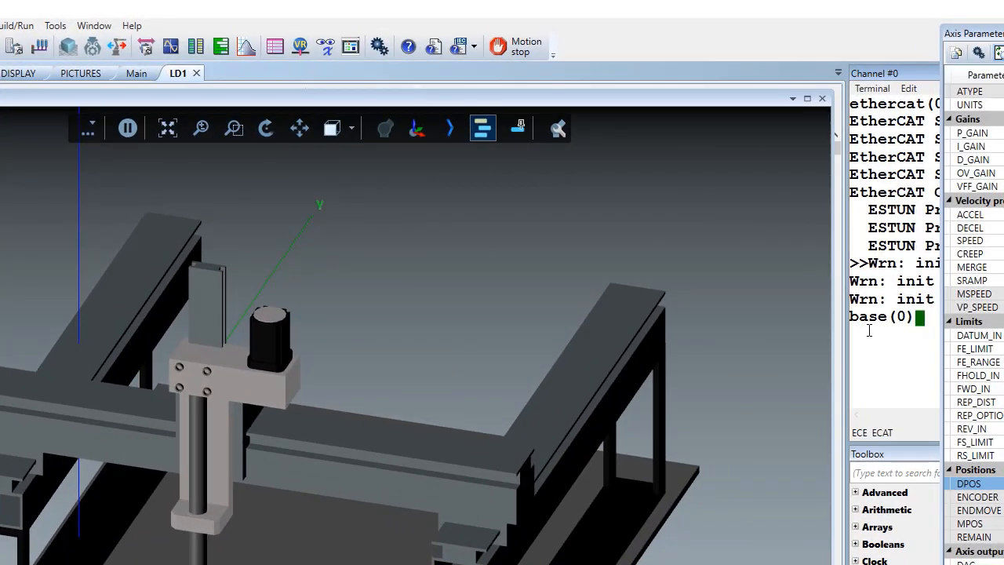
{"action": "key", "text": "Return"}
{"action": "type", "text": "defpos(0"}
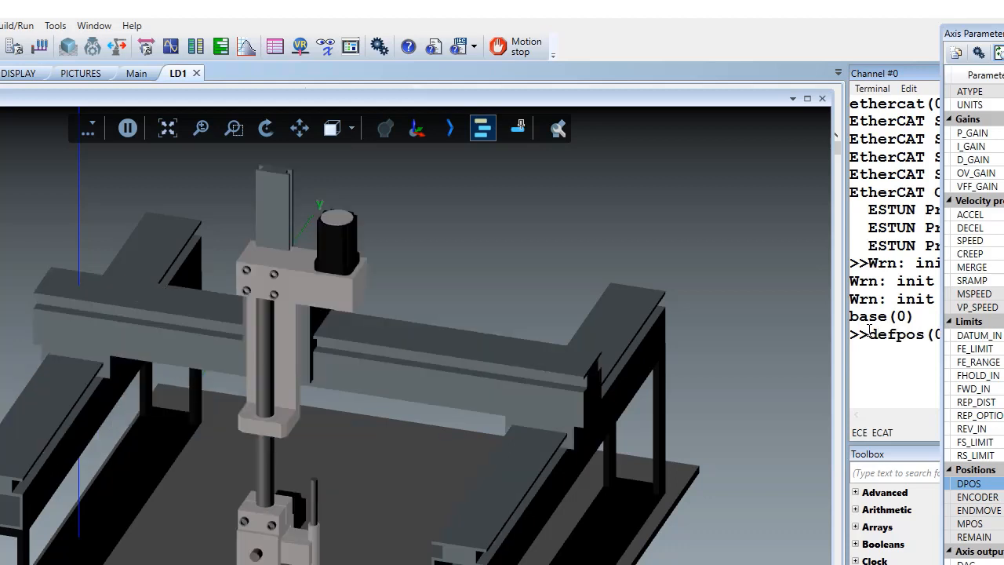
{"action": "key", "text": "Return"}
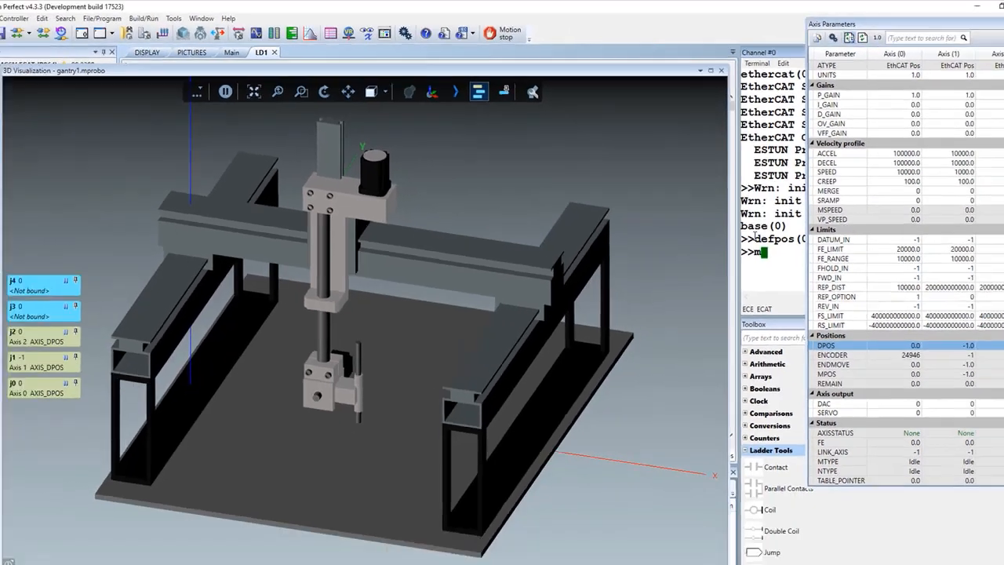
- Begin a move command in the terminal and shift the 3D visualization window to uncover the controller panel
{"action": "type", "text": "m"}
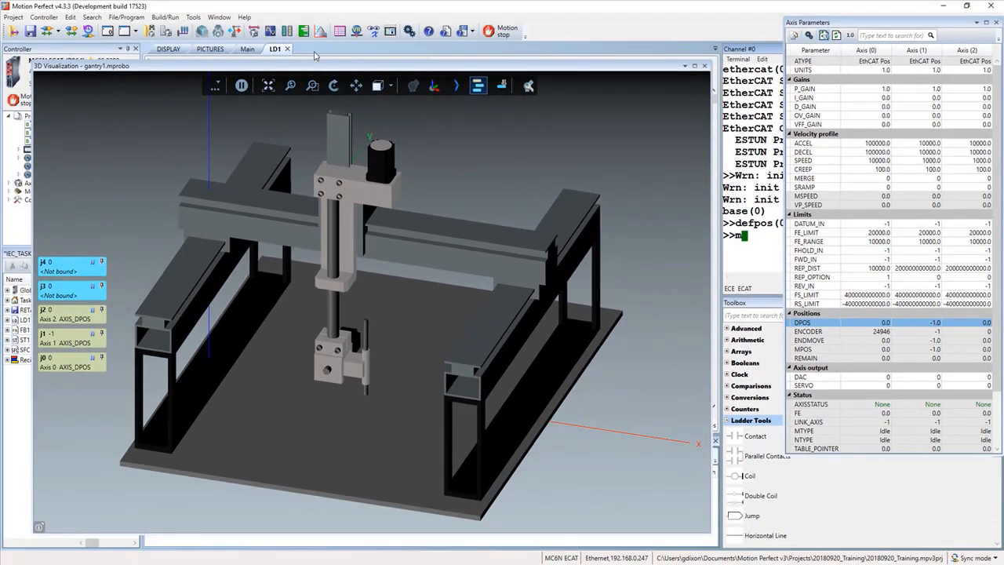
{"action": "type", "text": "ove"}
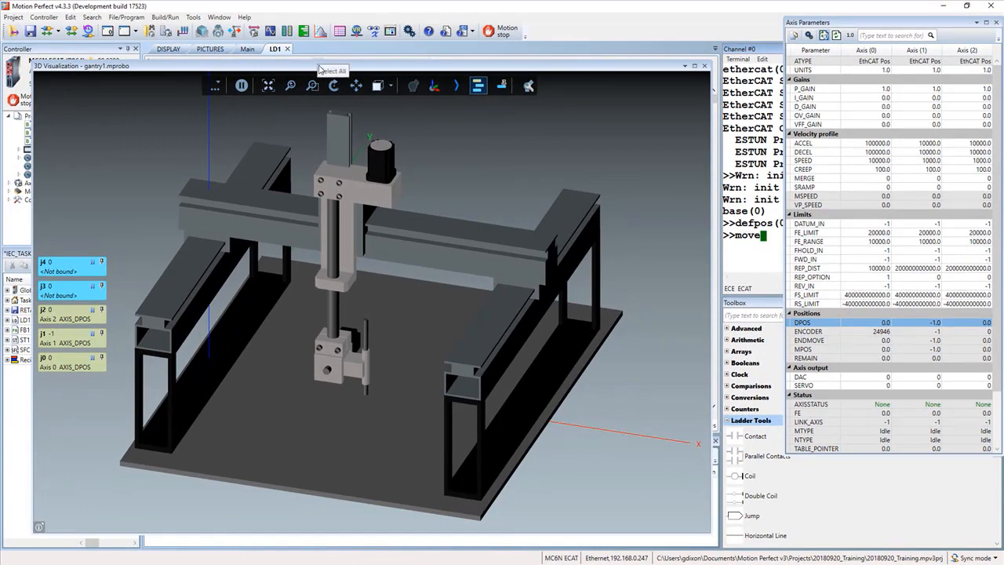
{"action": "left_click_drag", "start_coordinate": [319, 69], "coordinate": [379, 51]}
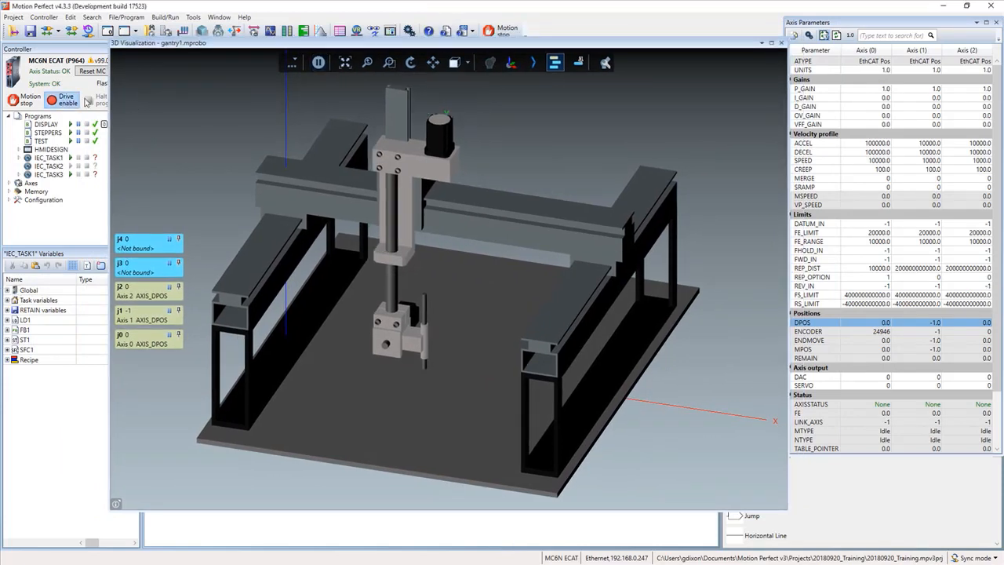
- Switch the bindings of joints j2, j1 and j0 from AXIS_DPOS to DPOS and restart the live visualization
{"action": "left_click", "coordinate": [77, 303]}
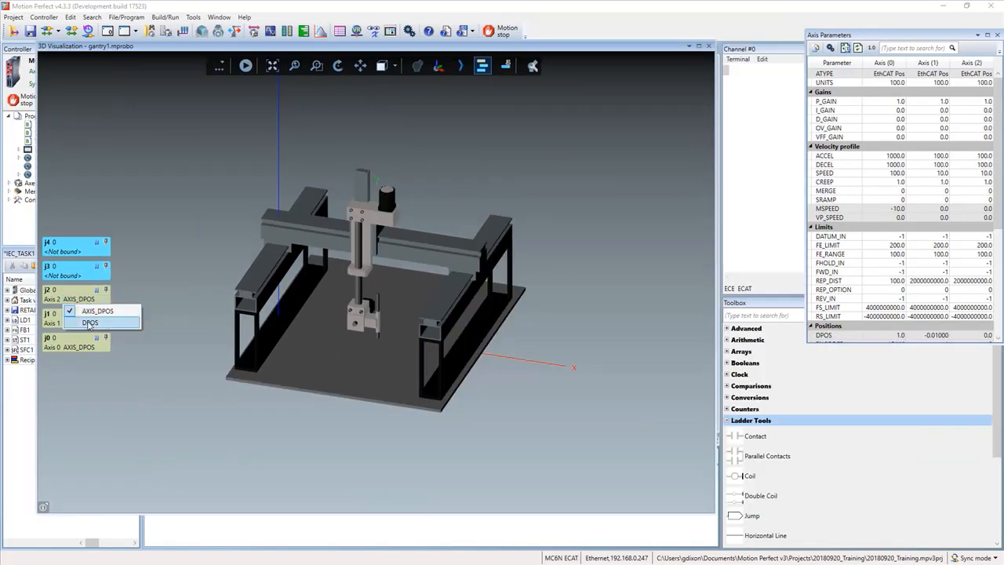
{"action": "left_click", "coordinate": [89, 322]}
{"action": "left_click", "coordinate": [76, 324]}
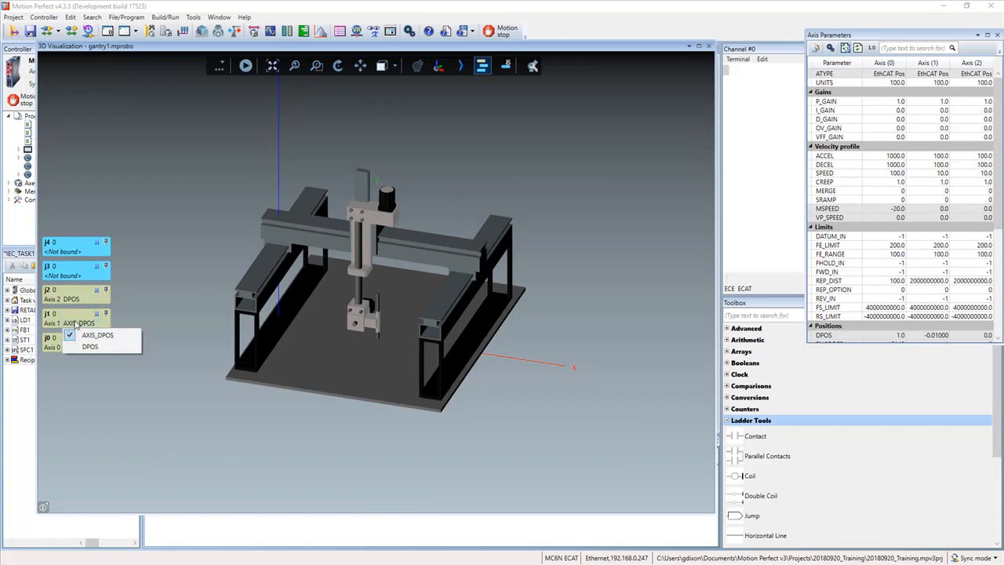
{"action": "left_click", "coordinate": [84, 346]}
{"action": "left_click", "coordinate": [84, 347]}
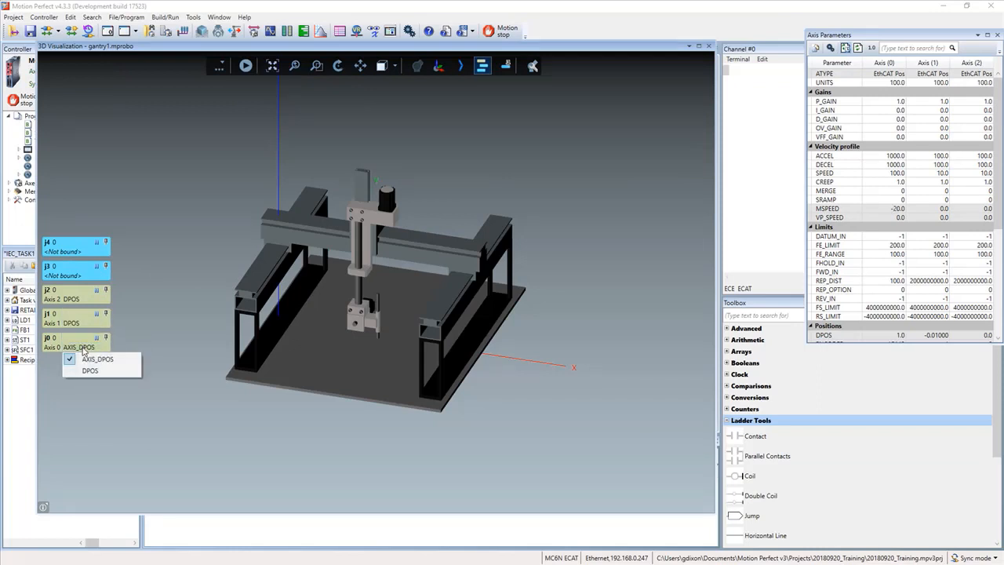
{"action": "left_click", "coordinate": [85, 371]}
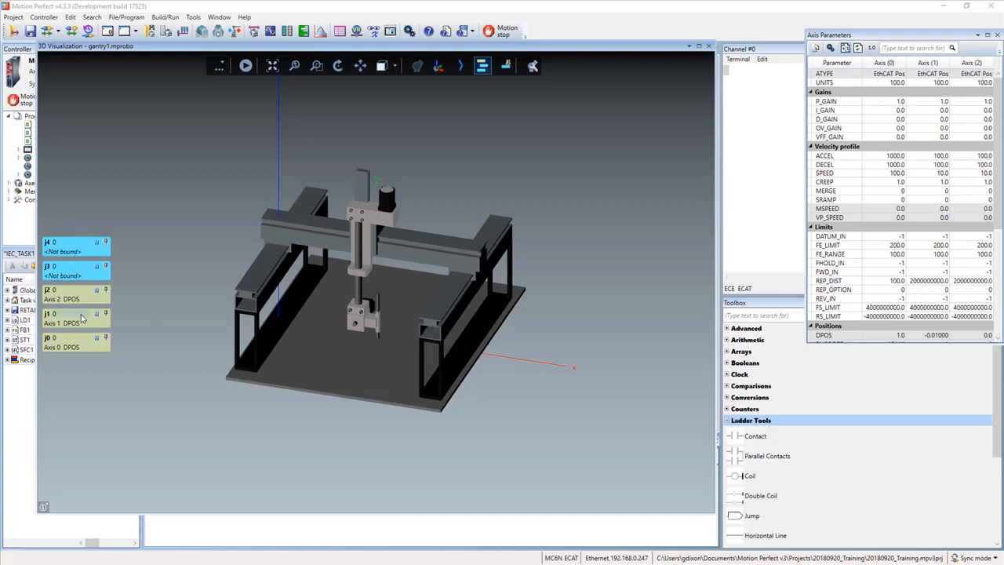
{"action": "left_click", "coordinate": [246, 66]}
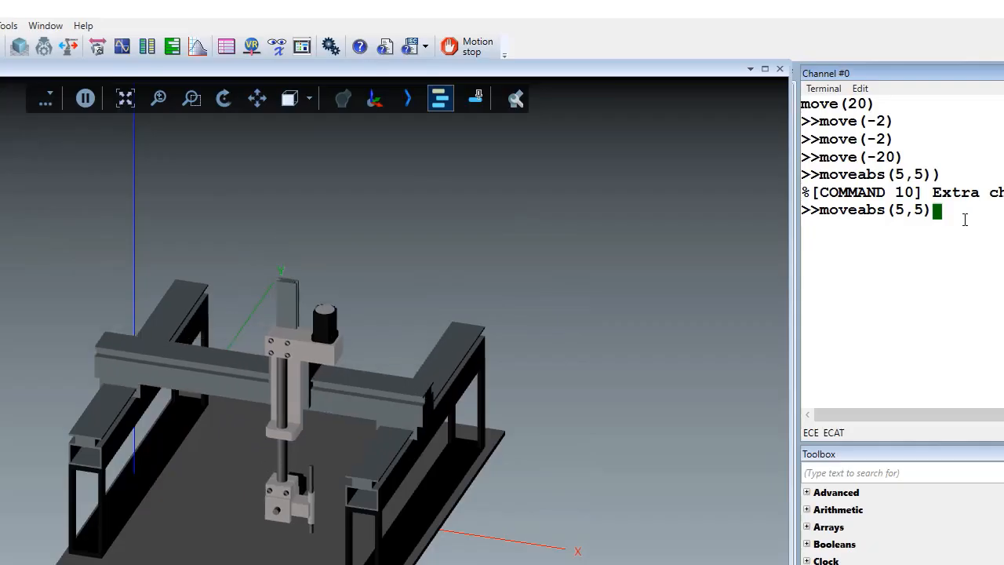
- Run the absolute moves moveabs(5,5) and moveabs(5,-5) from the terminal to drive the gantry
{"action": "key", "text": "Return"}
{"action": "key", "text": "Up"}
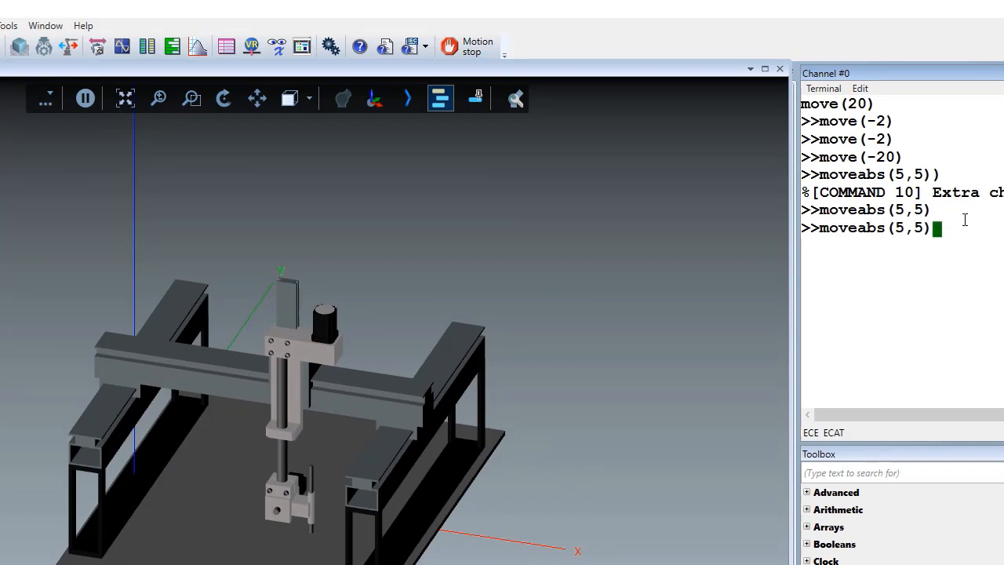
{"action": "key", "text": "Left"}
{"action": "key", "text": "BackSpace"}
{"action": "type", "text": "-5"}
{"action": "key", "text": "Return"}
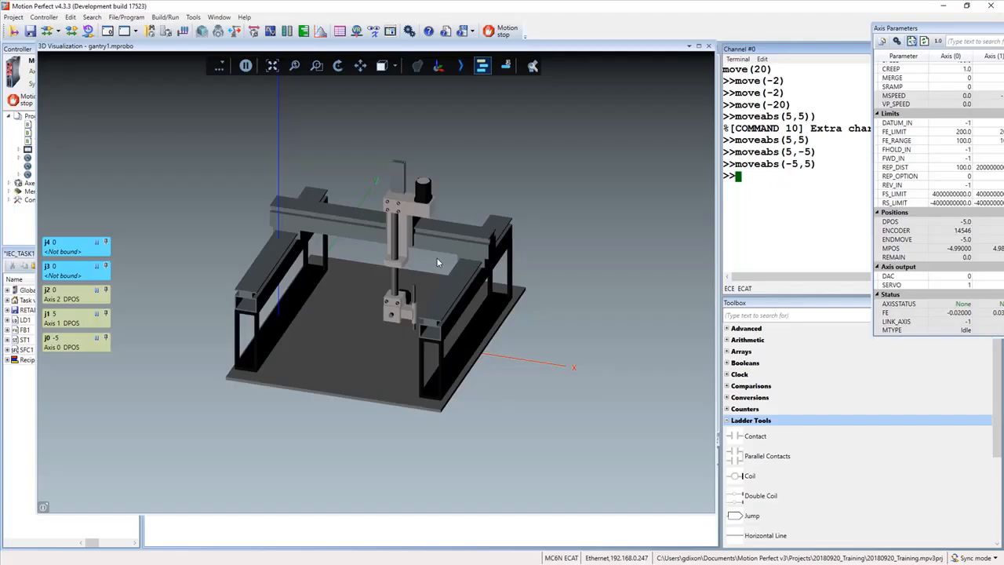
- Examine the gantry from a different angle and distance, and review the 3D Visualizer options without changing them
{"action": "mouse_move", "coordinate": [440, 267]}
{"action": "left_mouse_down"}
{"action": "mouse_move", "coordinate": [409, 290]}
{"action": "mouse_move", "coordinate": [402, 222]}
{"action": "mouse_move", "coordinate": [465, 245]}
{"action": "mouse_move", "coordinate": [452, 257]}
{"action": "mouse_move", "coordinate": [421, 251]}
{"action": "mouse_move", "coordinate": [437, 258]}
{"action": "left_mouse_up"}
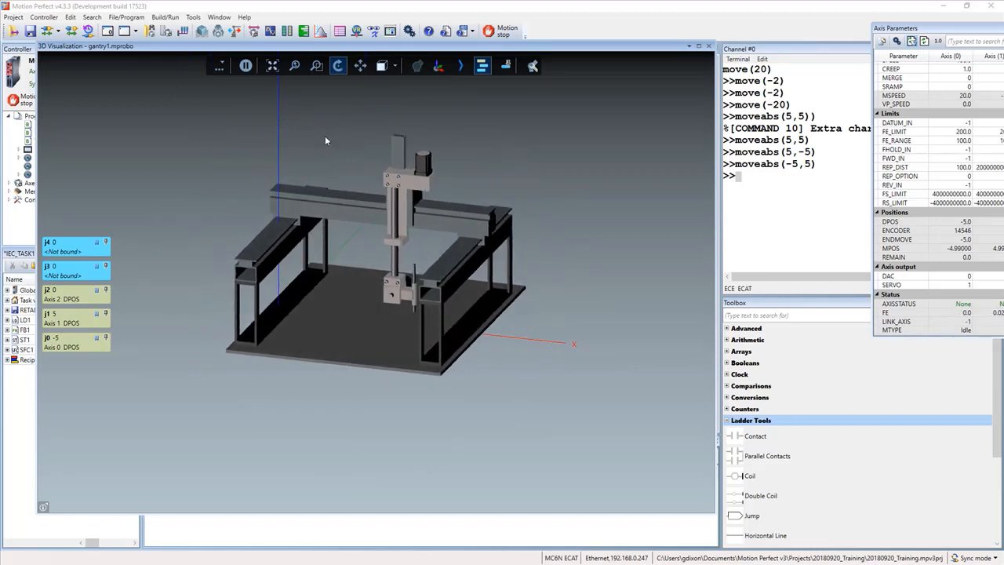
{"action": "left_click", "coordinate": [316, 66]}
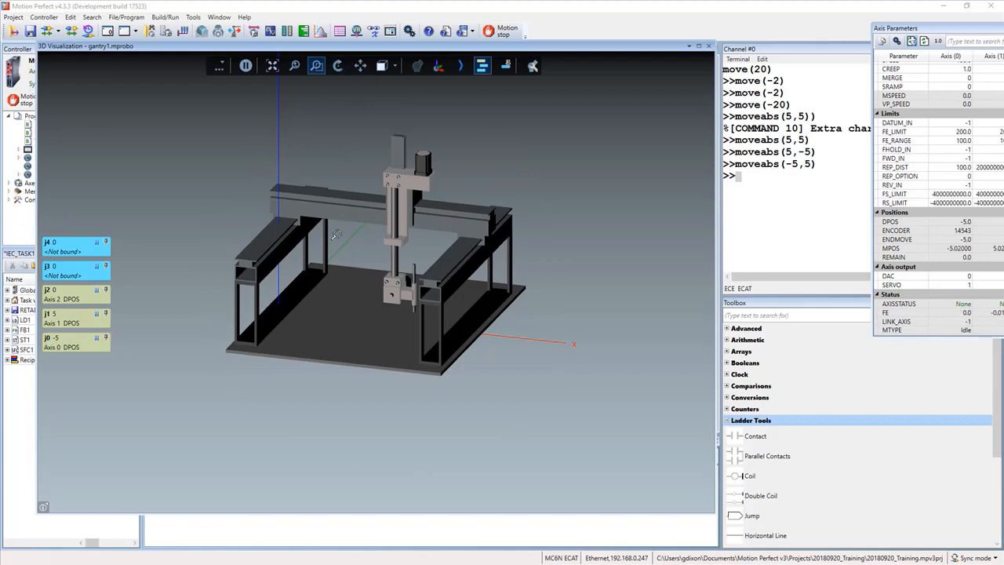
{"action": "left_click_drag", "start_coordinate": [336, 235], "coordinate": [479, 323]}
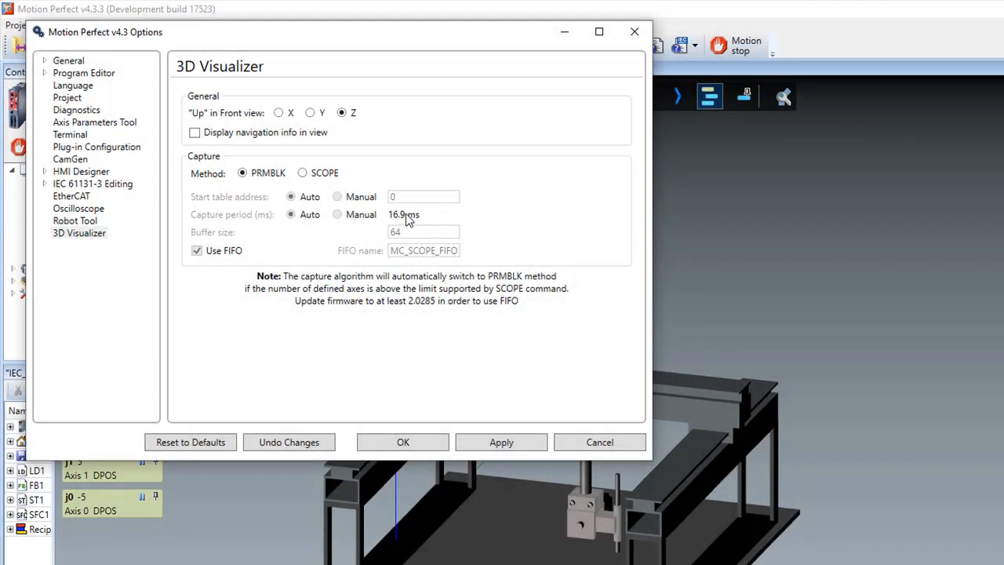
{"action": "left_click", "coordinate": [635, 35]}
{"action": "scroll", "coordinate": [477, 123], "scroll_direction": "down", "scroll_amount": 2}
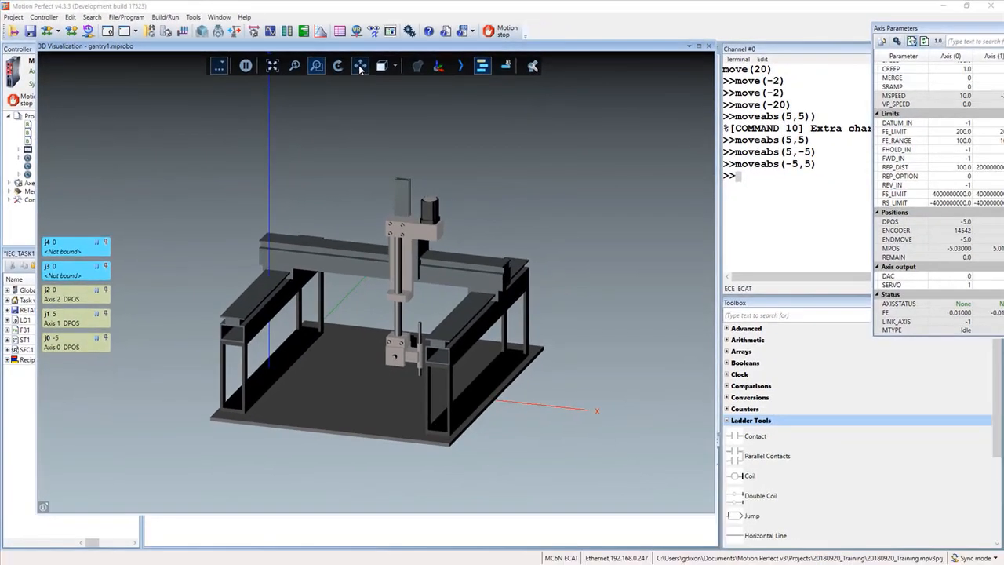
- Zoom in on the gantry with a window and pan it to the middle of the 3D view
{"action": "left_click", "coordinate": [398, 73]}
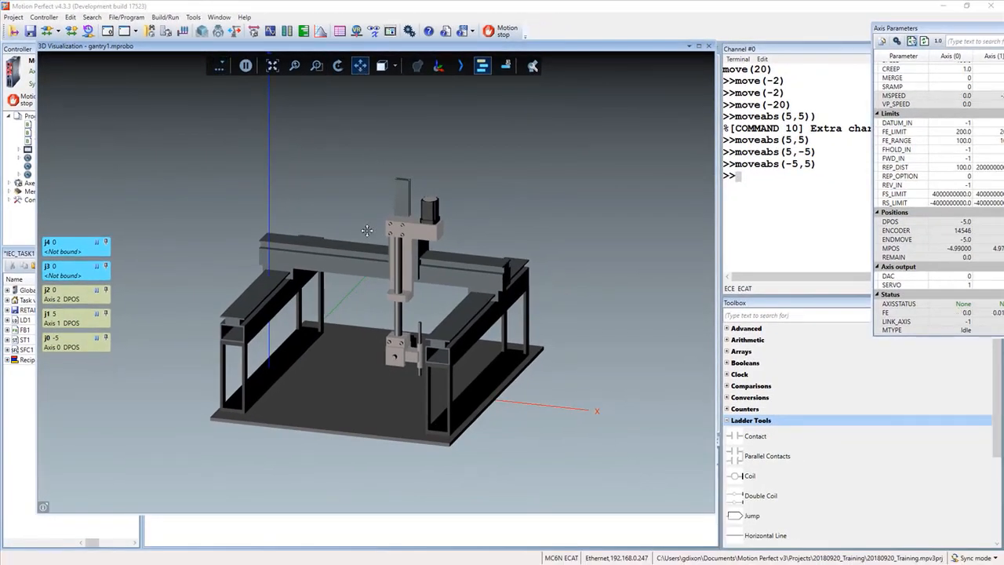
{"action": "left_click", "coordinate": [316, 65]}
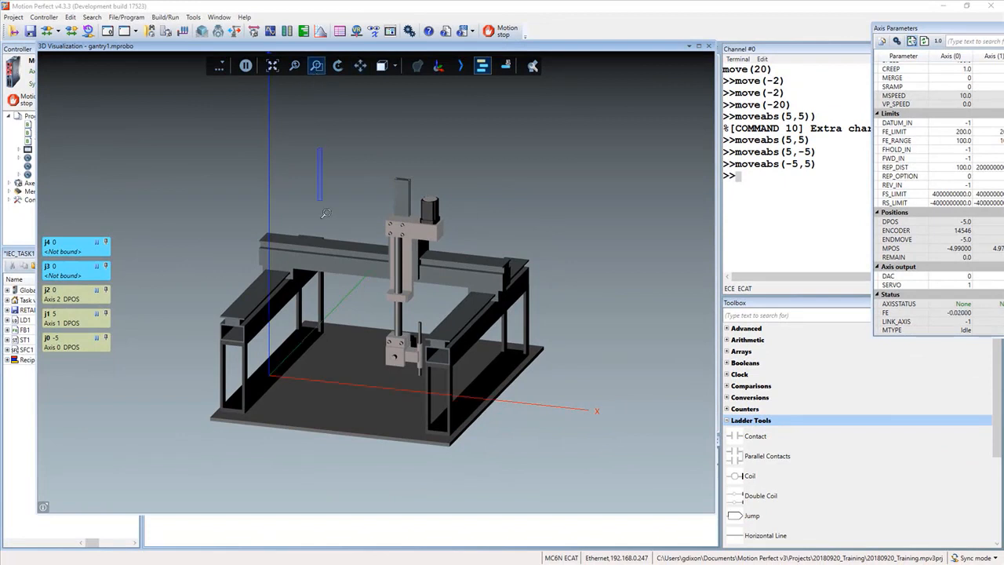
{"action": "left_click_drag", "start_coordinate": [318, 148], "coordinate": [592, 448]}
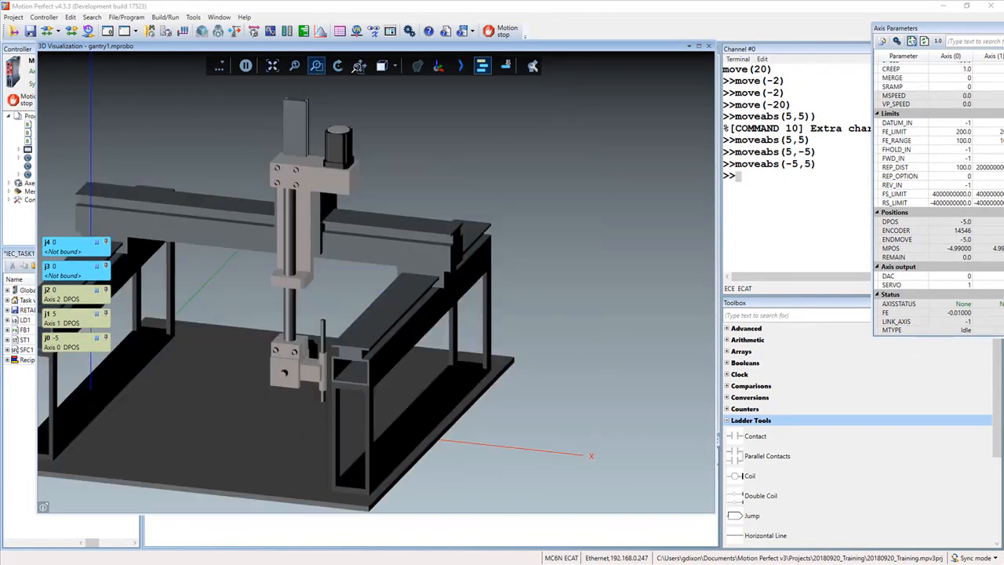
{"action": "left_click", "coordinate": [359, 66]}
{"action": "left_click_drag", "start_coordinate": [318, 188], "coordinate": [458, 168]}
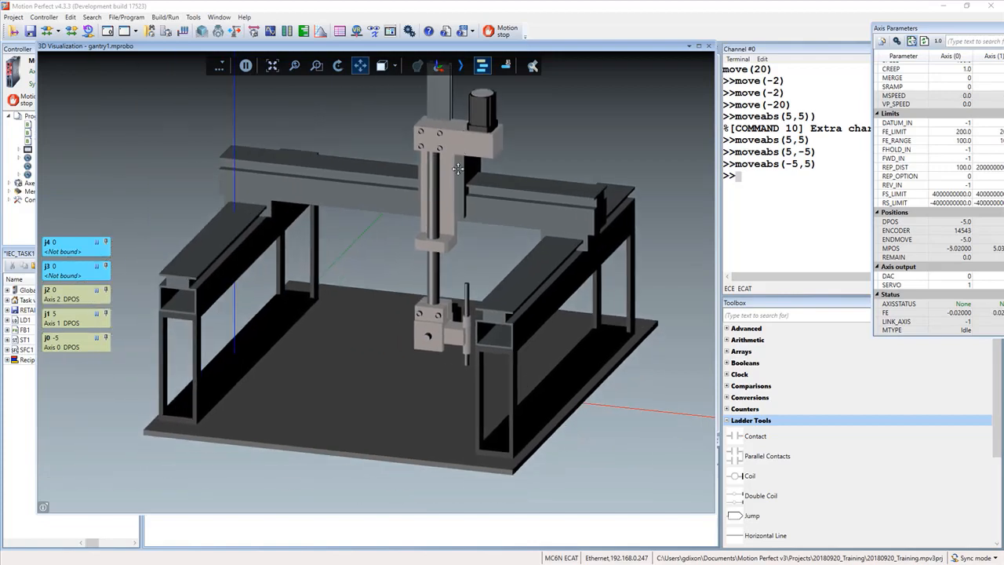
{"action": "left_click_drag", "start_coordinate": [458, 168], "coordinate": [450, 189]}
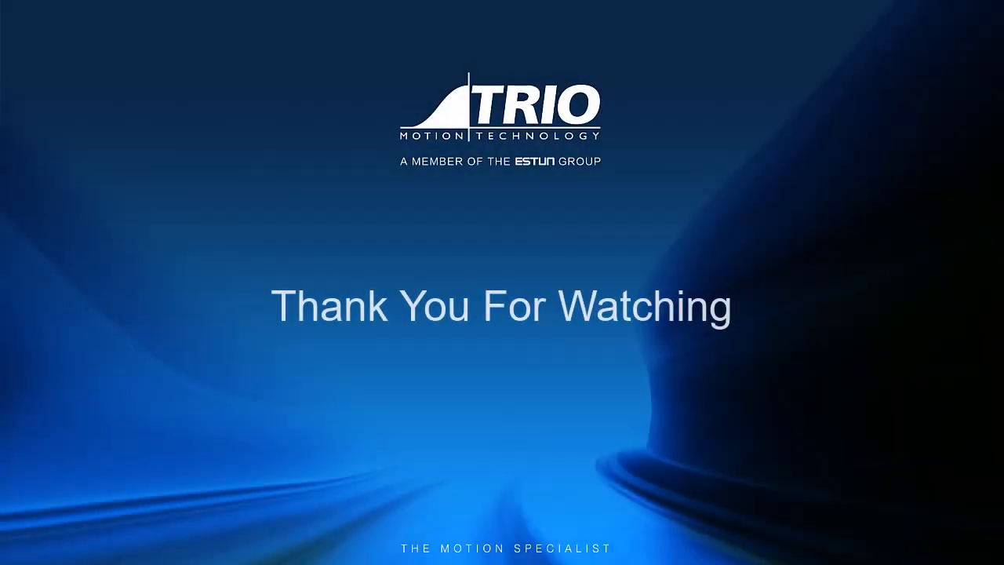